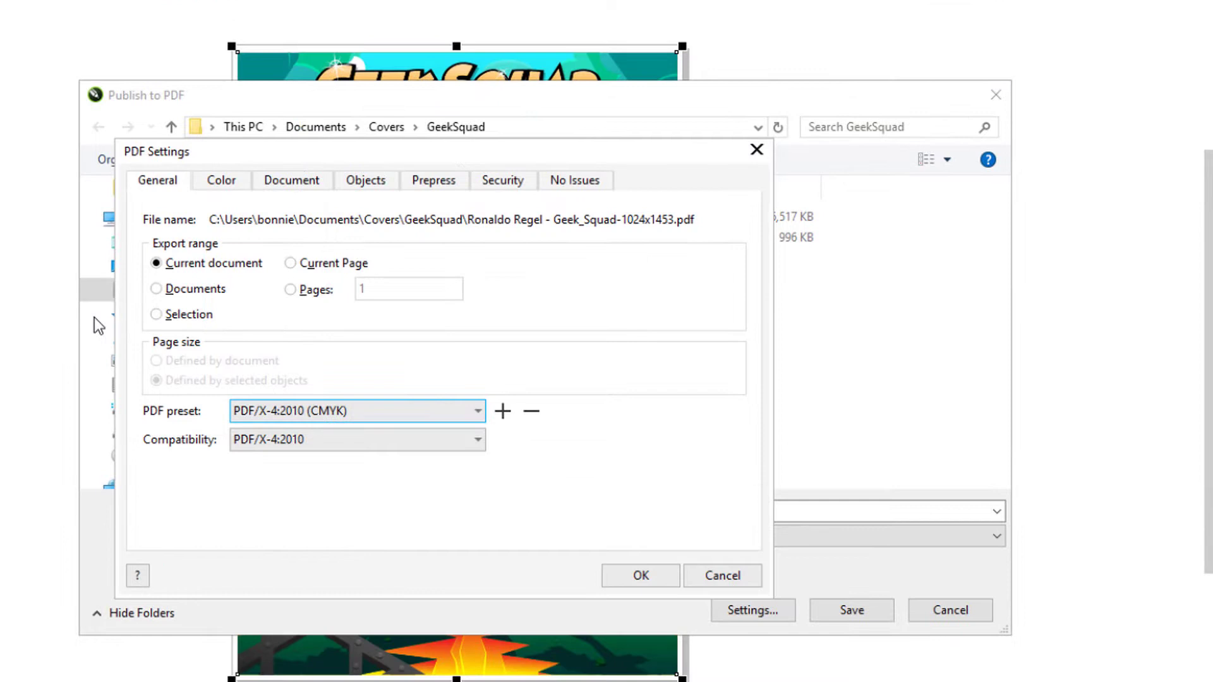
Step: Review the Color, Document, Objects and Prepress pages of the PDF Settings dialog
{"action": "left_click", "coordinate": [230, 188]}
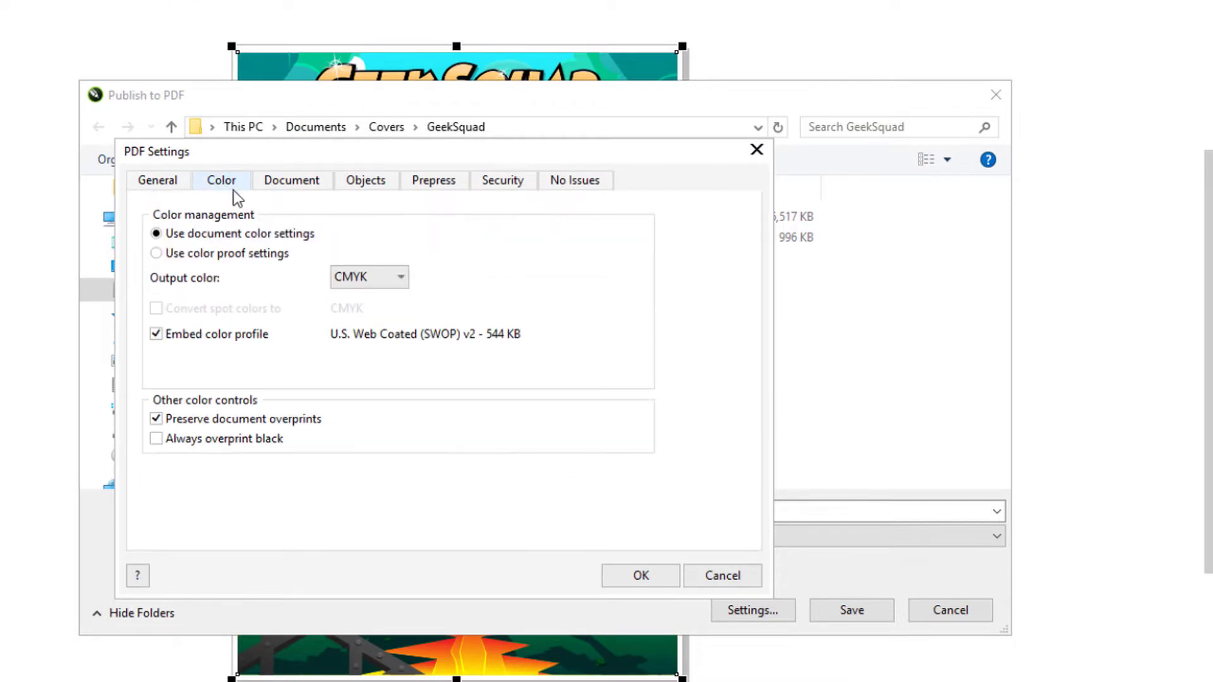
{"action": "left_click", "coordinate": [313, 193]}
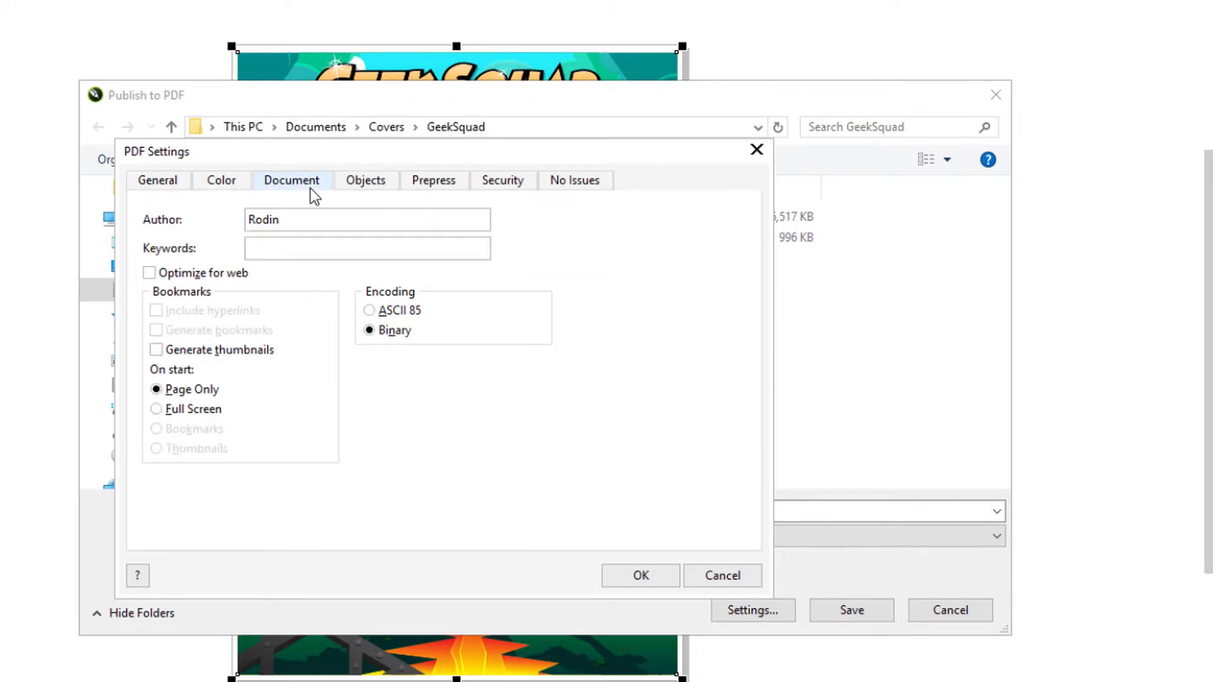
{"action": "left_click", "coordinate": [386, 185]}
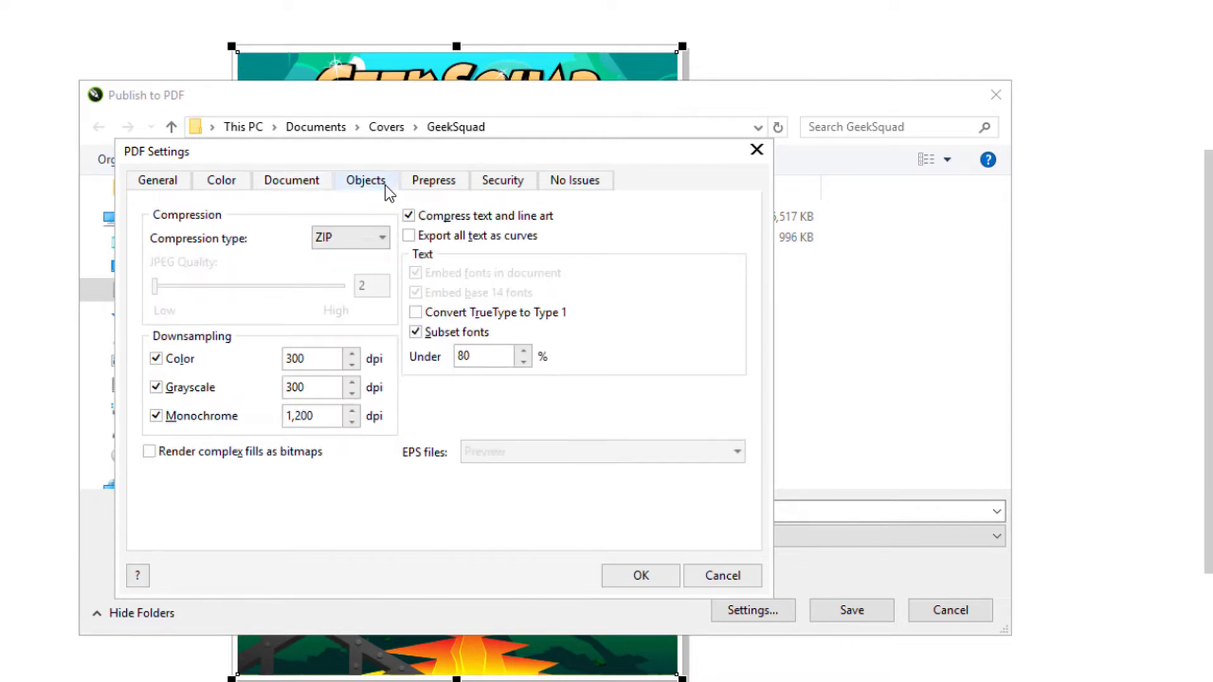
{"action": "left_click", "coordinate": [445, 187]}
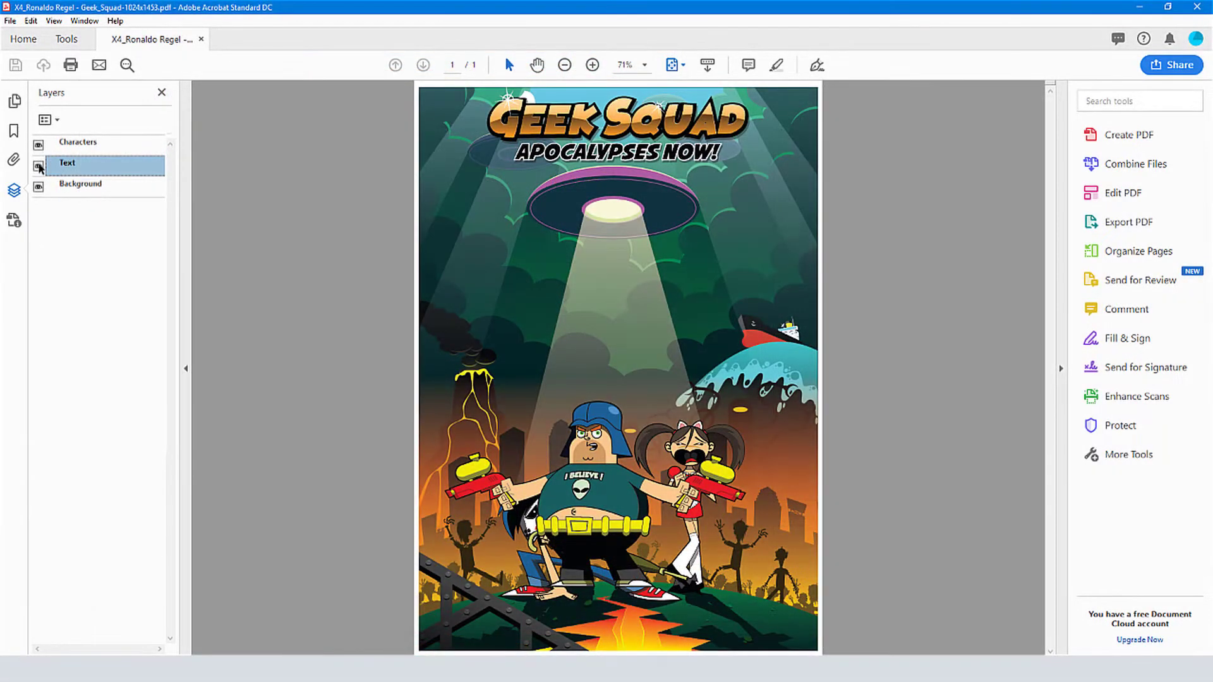
Step: Hide and then re-show the Text, Background and Characters layers in Acrobat's Layers panel
{"action": "left_click", "coordinate": [39, 166]}
{"action": "left_click", "coordinate": [39, 187]}
{"action": "left_click", "coordinate": [38, 144]}
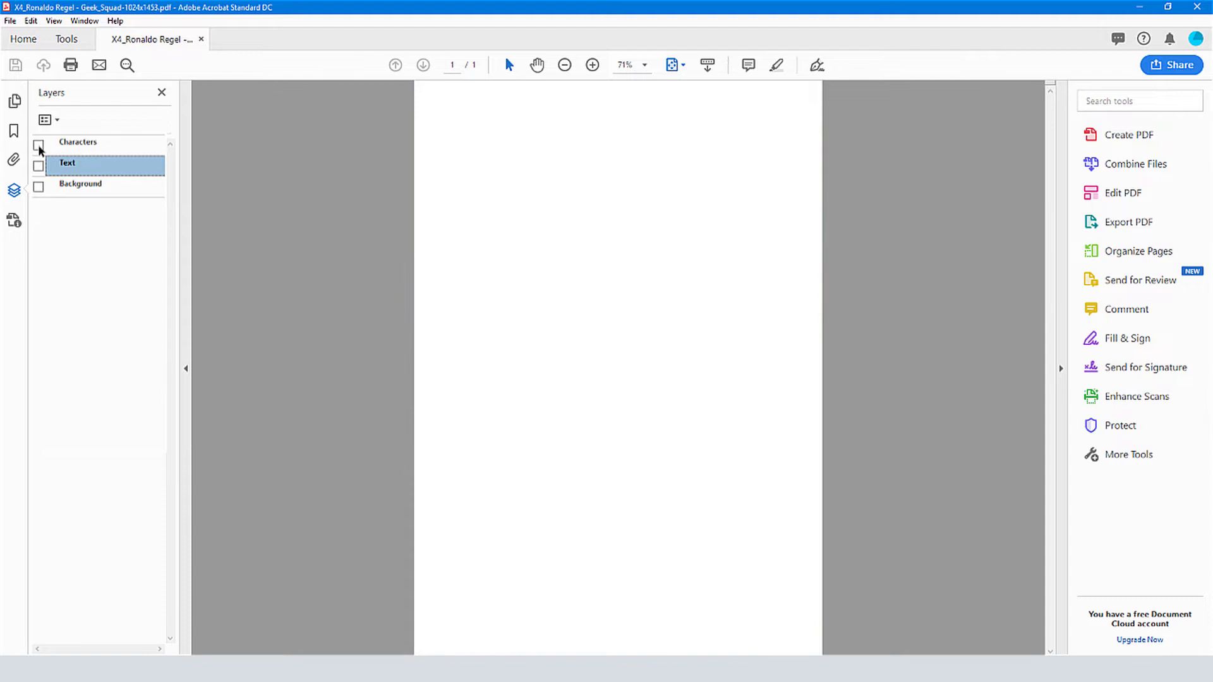
{"action": "left_click", "coordinate": [39, 144]}
{"action": "left_click", "coordinate": [38, 166]}
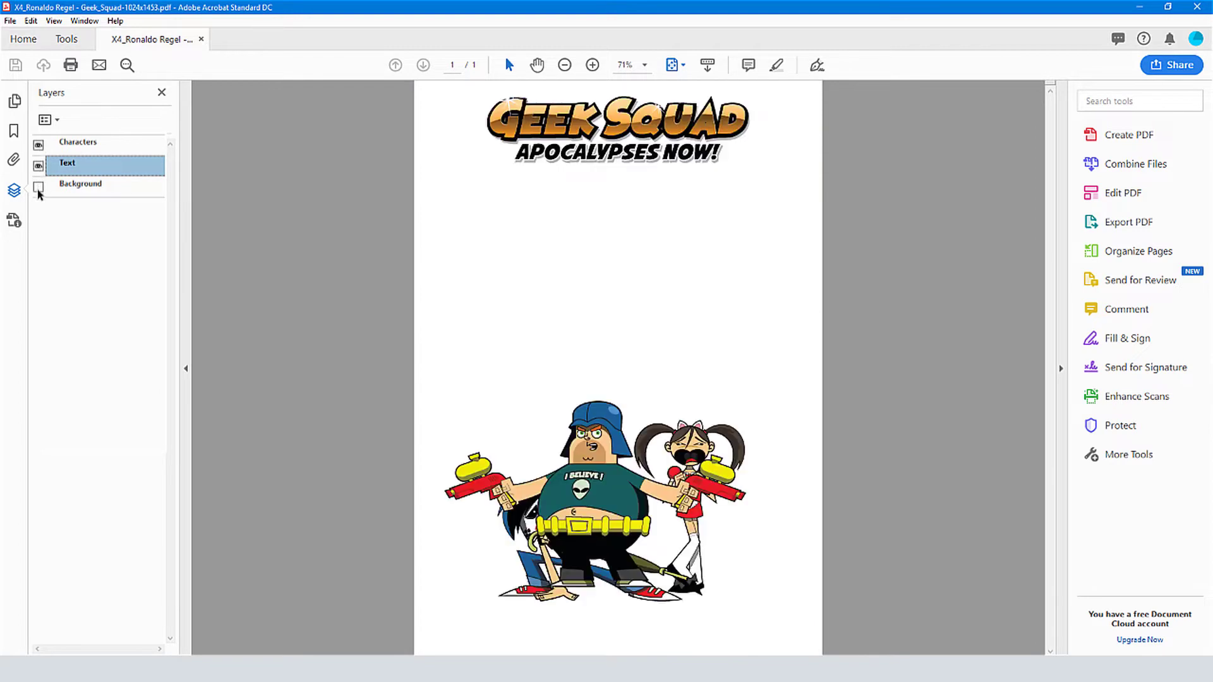
{"action": "left_click", "coordinate": [39, 187]}
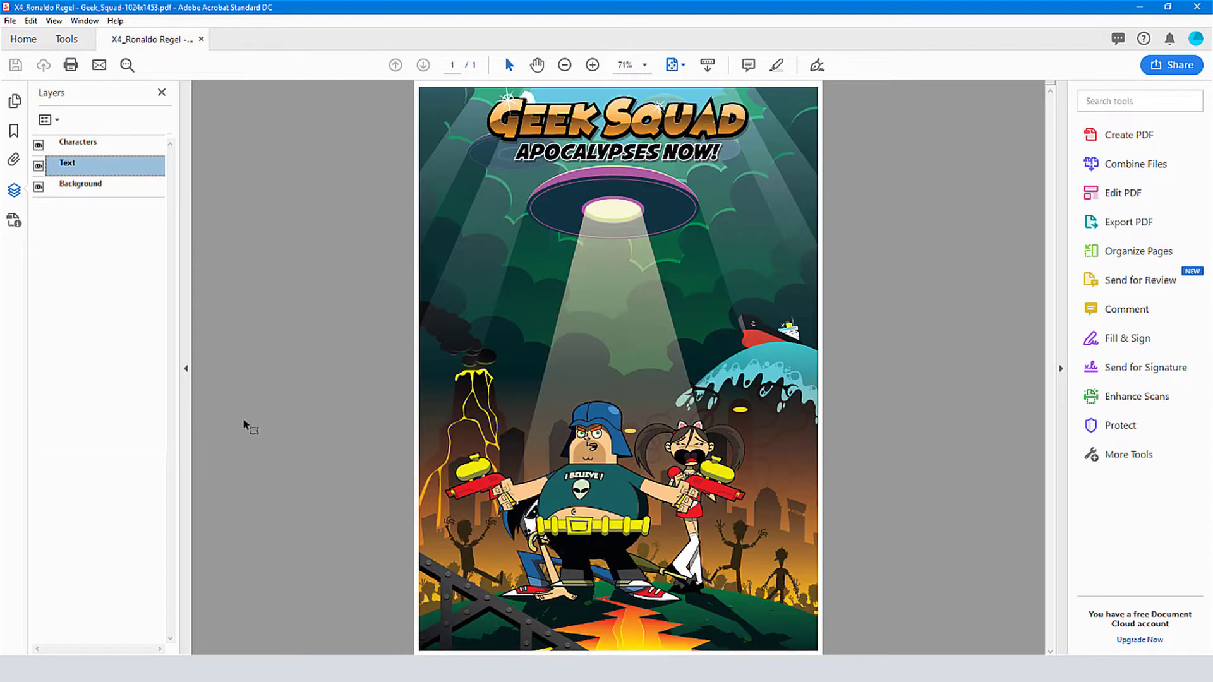
Step: Magnify the cover to 400% and scroll down and right to inspect details
{"action": "left_click", "coordinate": [645, 64]}
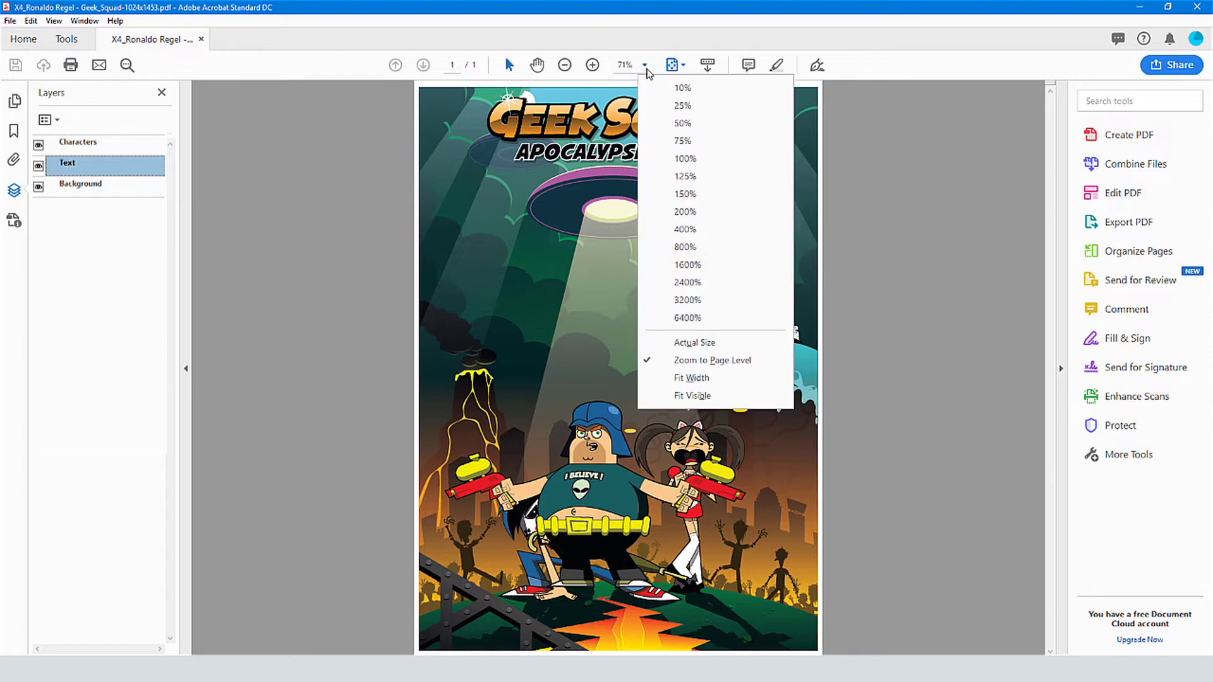
{"action": "left_click", "coordinate": [670, 247]}
{"action": "scroll", "coordinate": [1059, 208], "scroll_direction": "down", "scroll_amount": 5}
{"action": "scroll", "coordinate": [1059, 209], "scroll_direction": "right", "scroll_amount": 5}
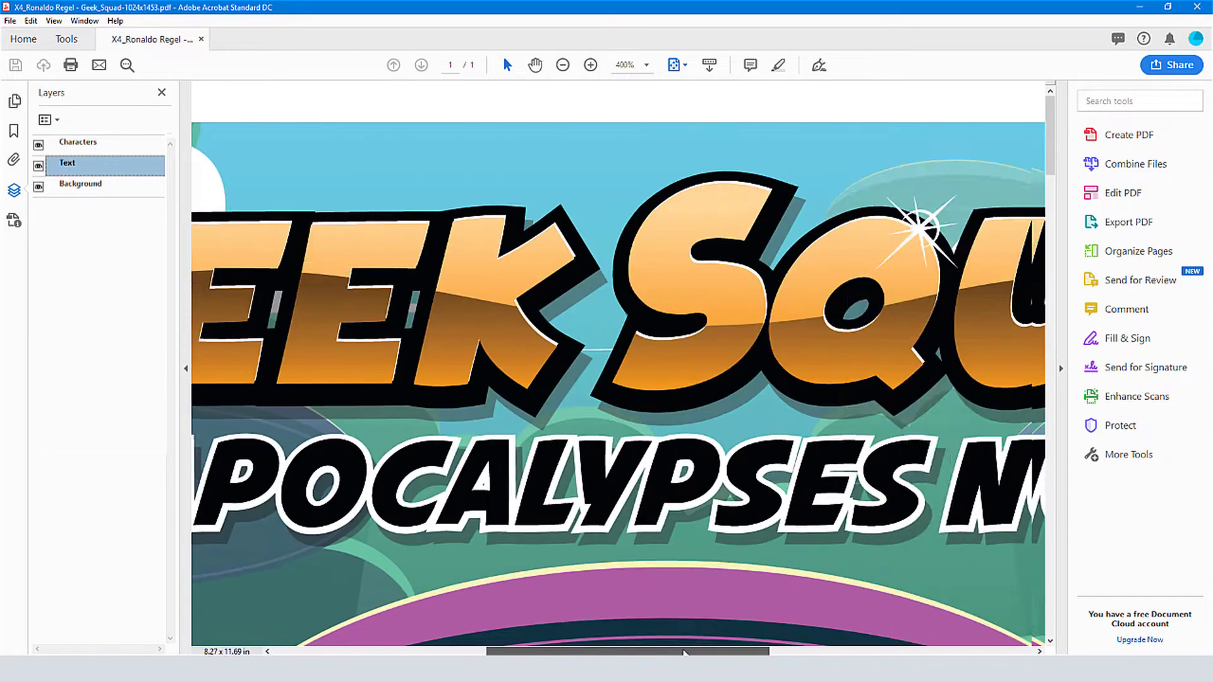
{"action": "scroll", "coordinate": [1059, 209], "scroll_direction": "down", "scroll_amount": 5}
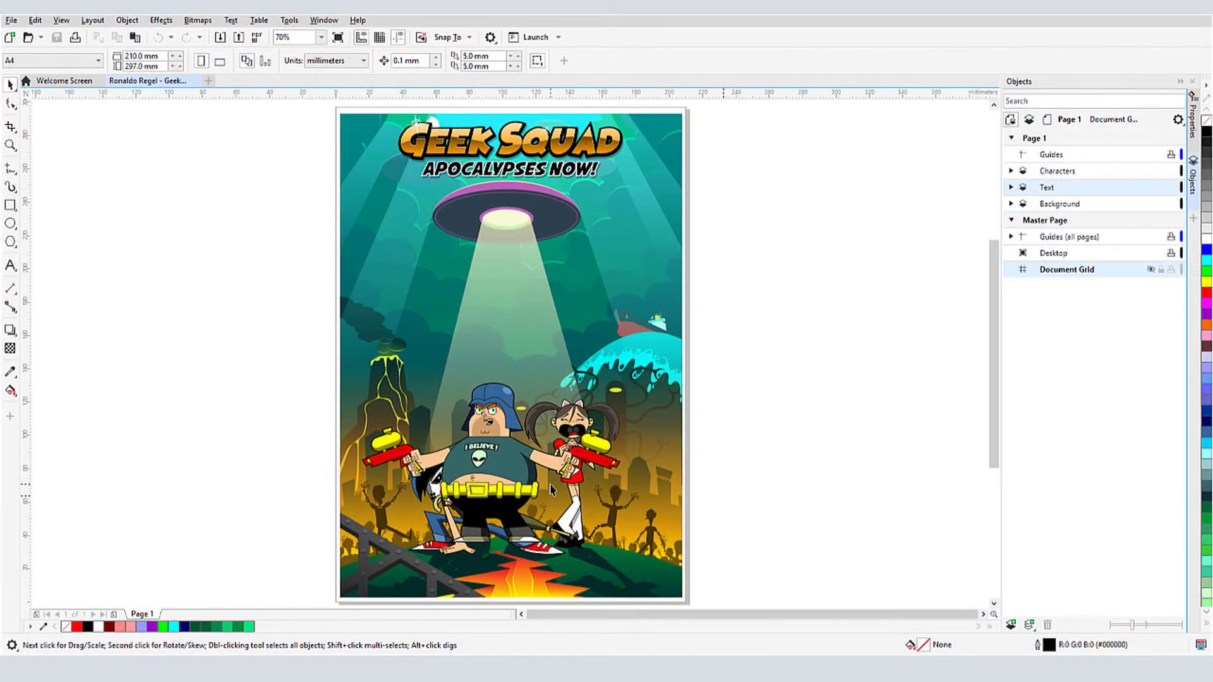
Step: Expand the Characters and Text layers in the Objects docker, then dismiss the File menu
{"action": "left_click", "coordinate": [1011, 170]}
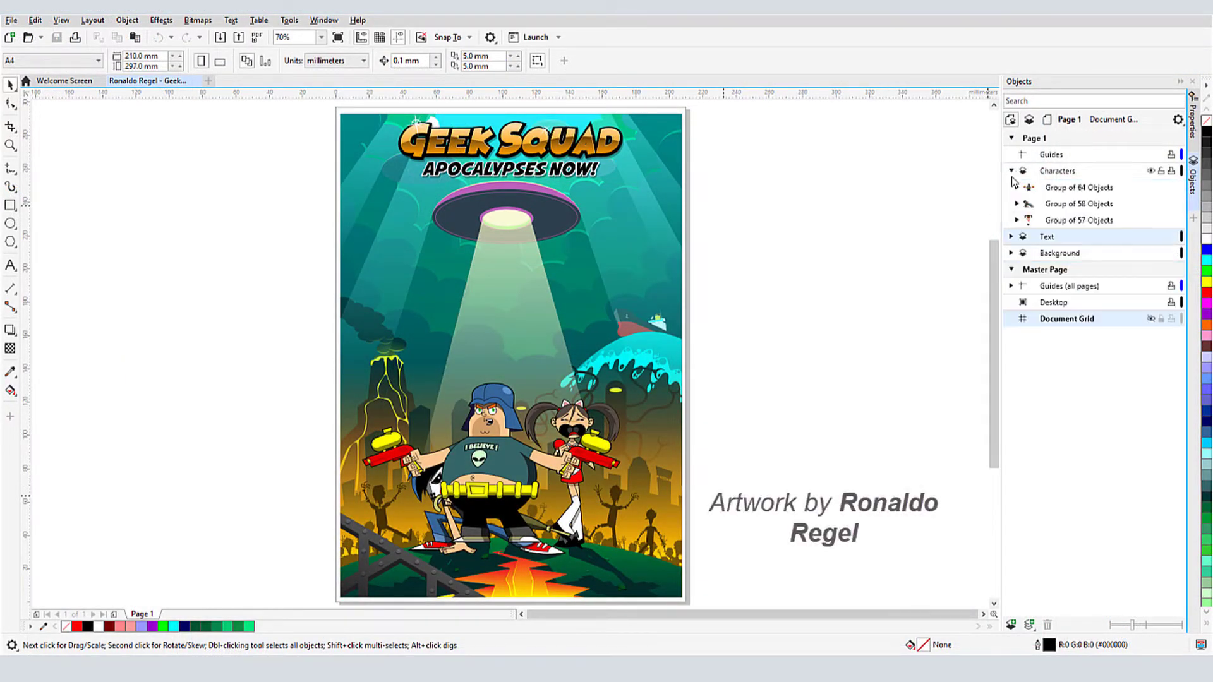
{"action": "left_click", "coordinate": [1011, 237]}
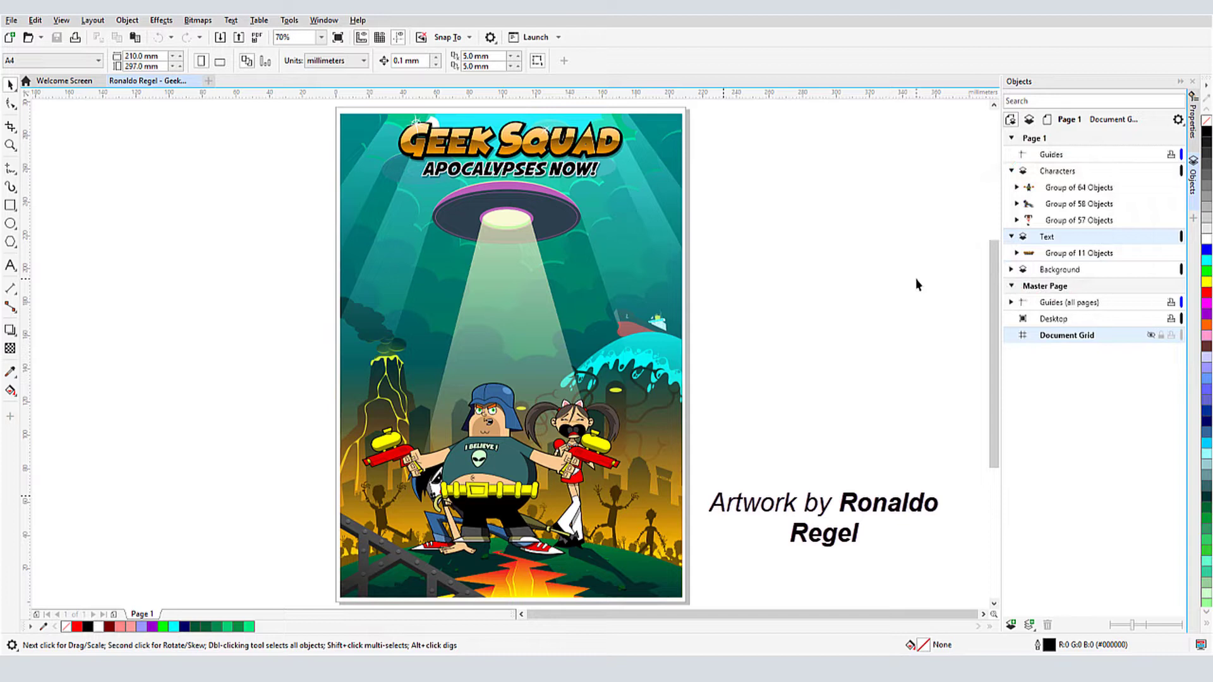
{"action": "left_click", "coordinate": [13, 20]}
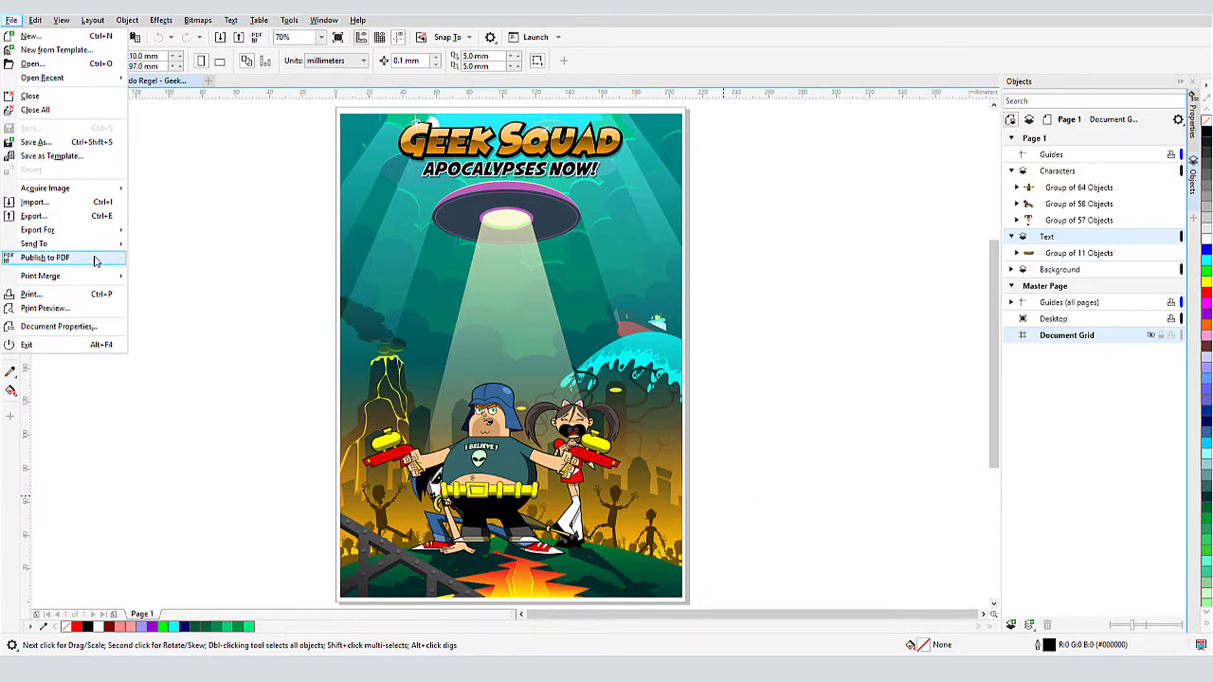
{"action": "left_click", "coordinate": [140, 260]}
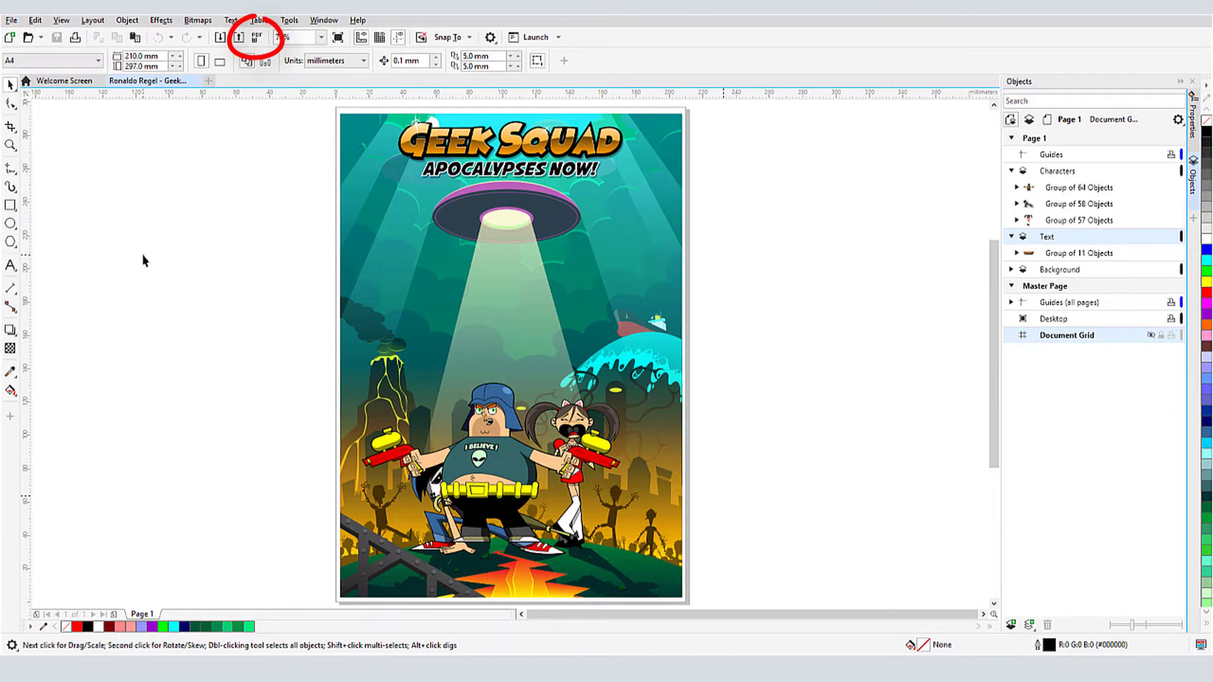
Step: Publish to PDF using the PDF/X-4:2010 (CMYK) preset and open its detailed settings
{"action": "left_click", "coordinate": [256, 38]}
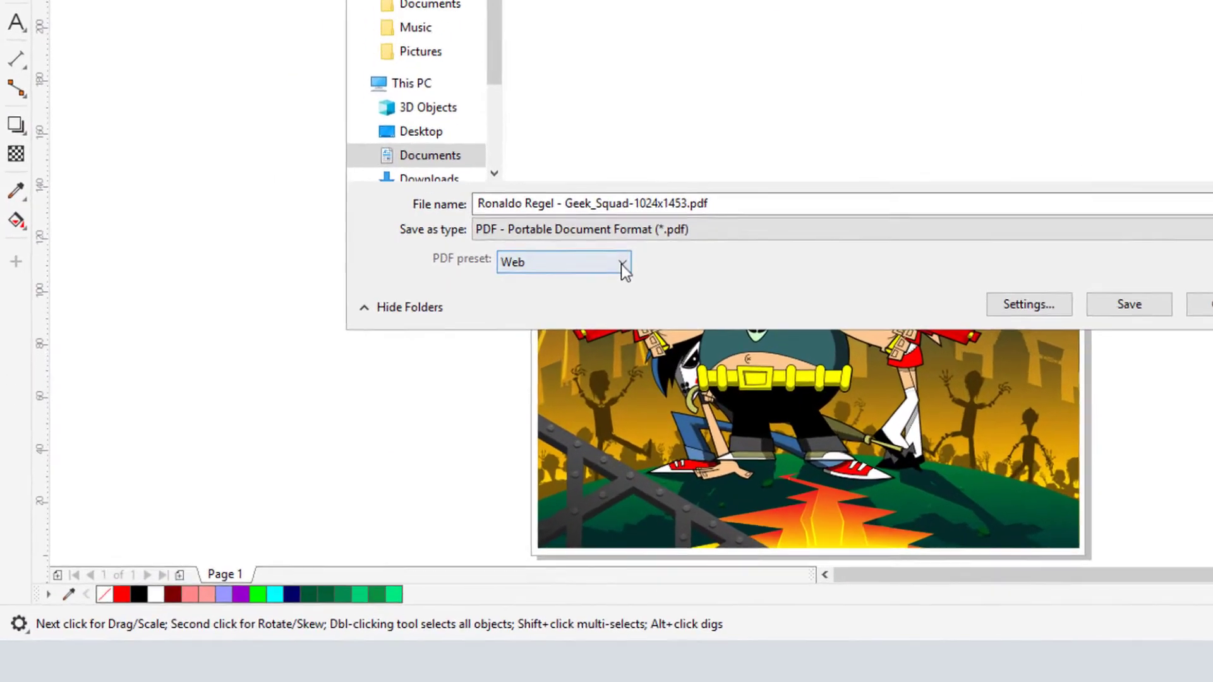
{"action": "left_click", "coordinate": [622, 265]}
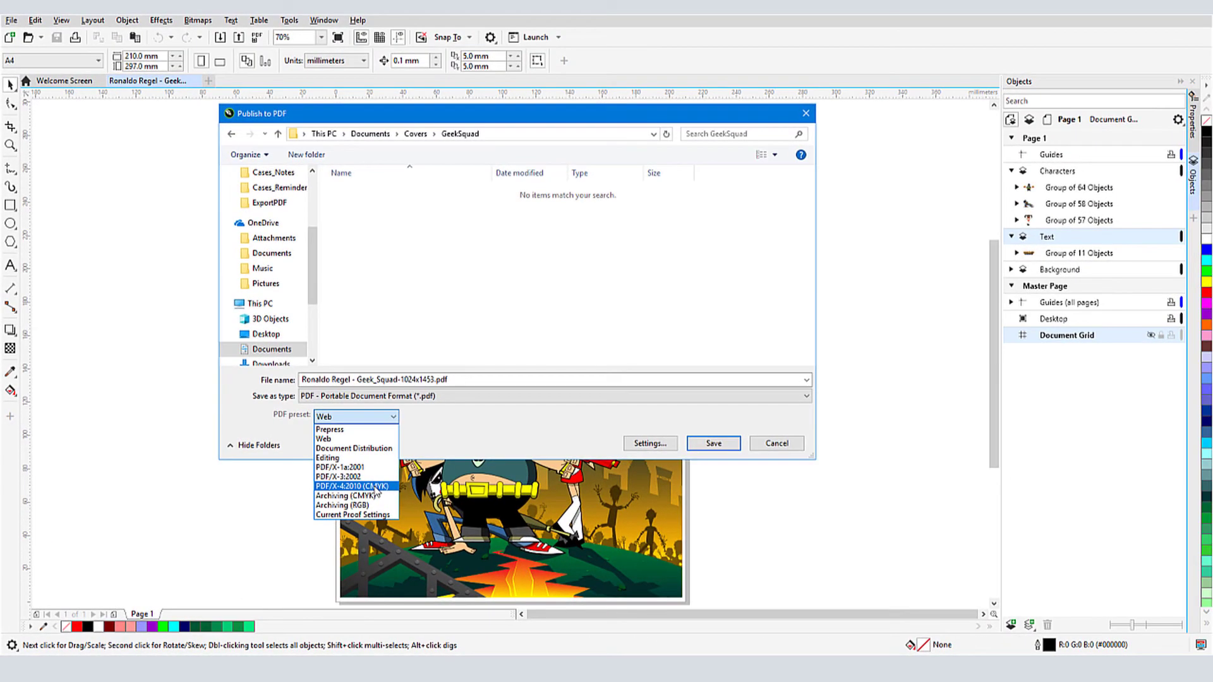
{"action": "left_click", "coordinate": [628, 354]}
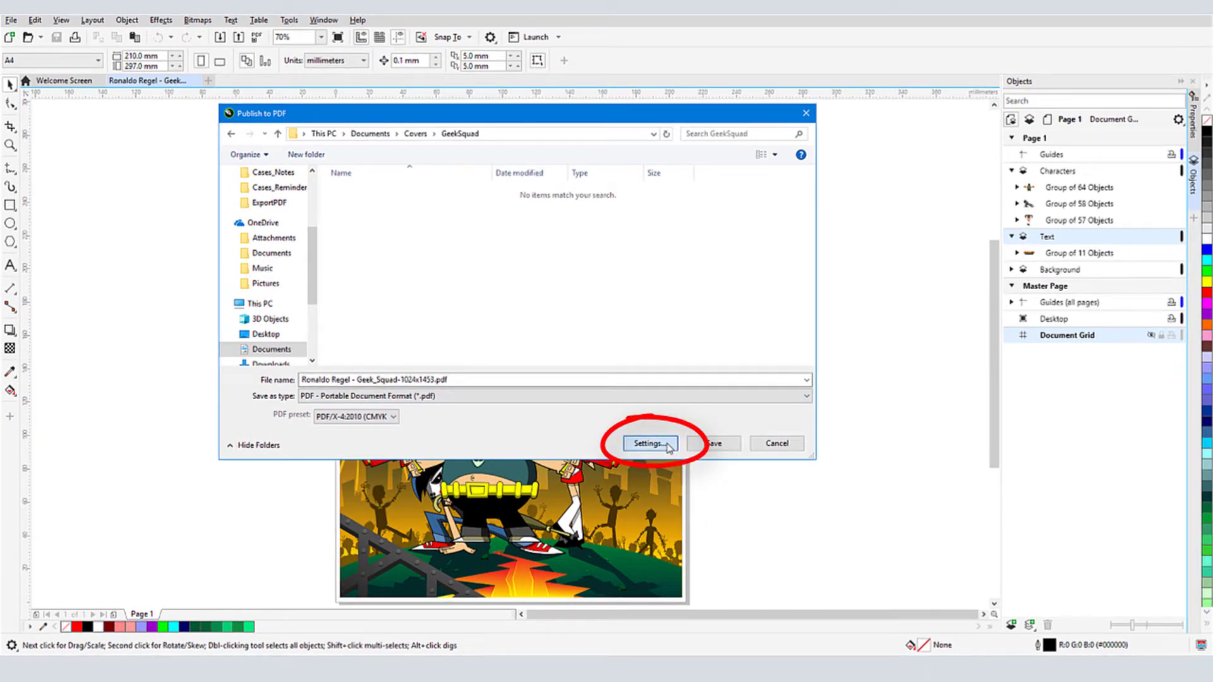
{"action": "left_click", "coordinate": [669, 444]}
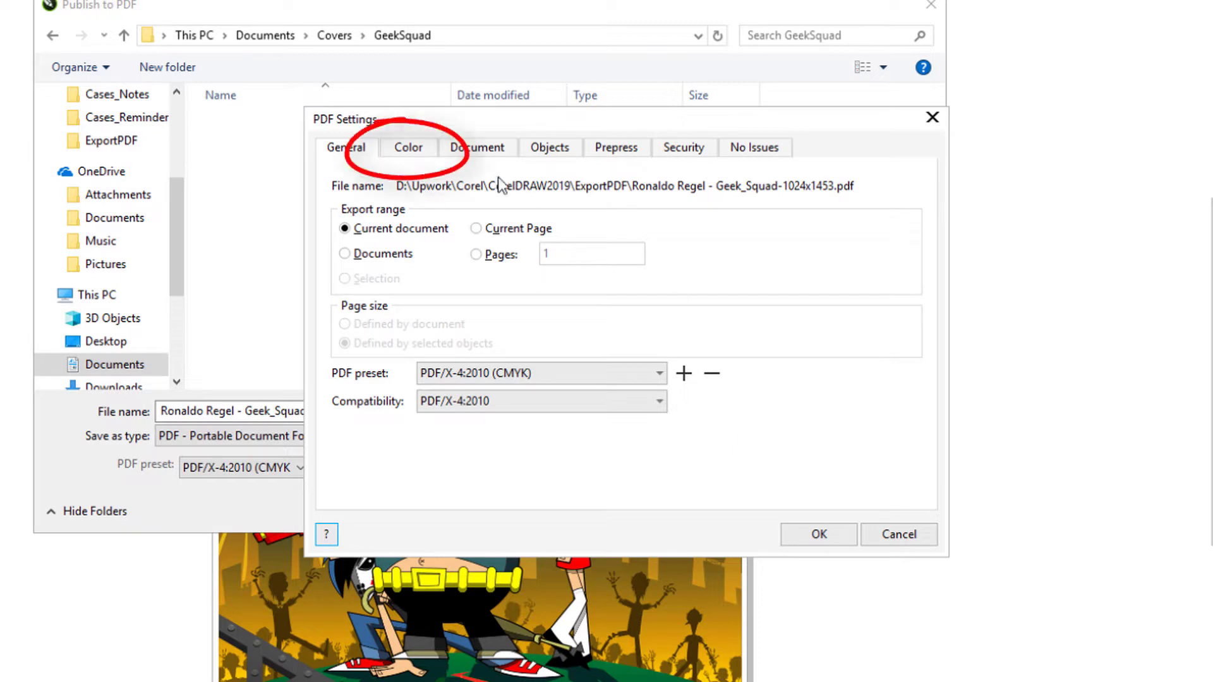
Step: Keep CMYK as the output colour and turn on thumbnail generation for the PDF
{"action": "left_click", "coordinate": [407, 146]}
{"action": "left_click", "coordinate": [584, 242]}
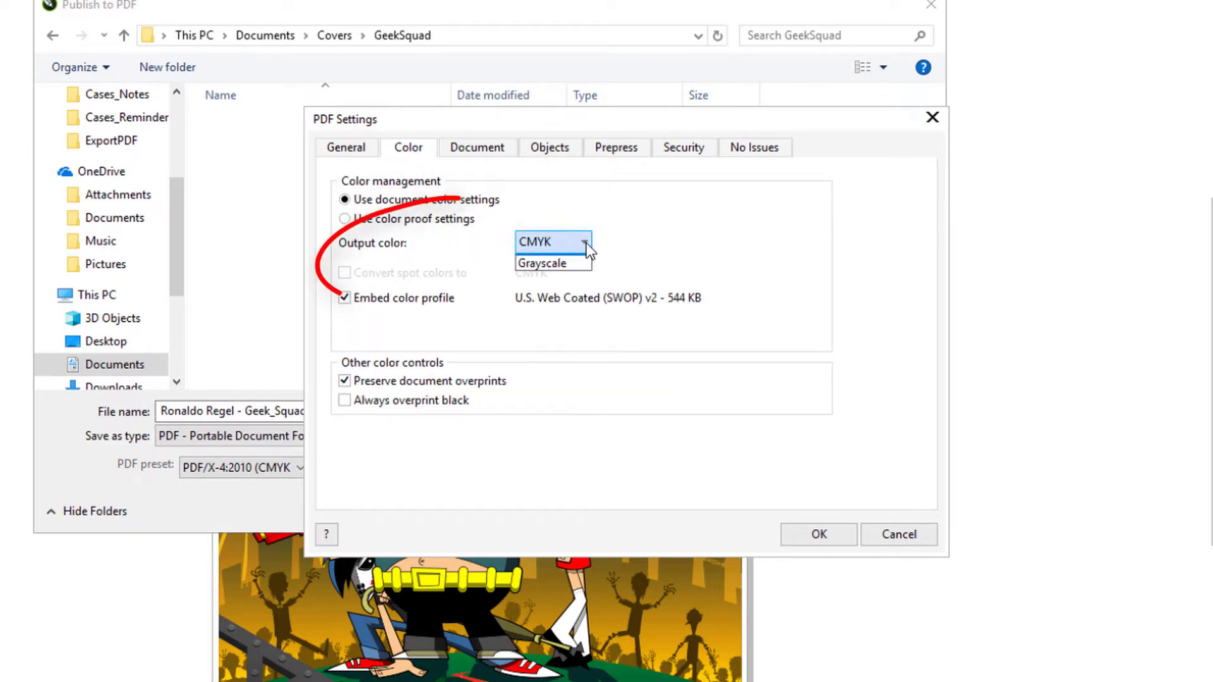
{"action": "left_click", "coordinate": [586, 263]}
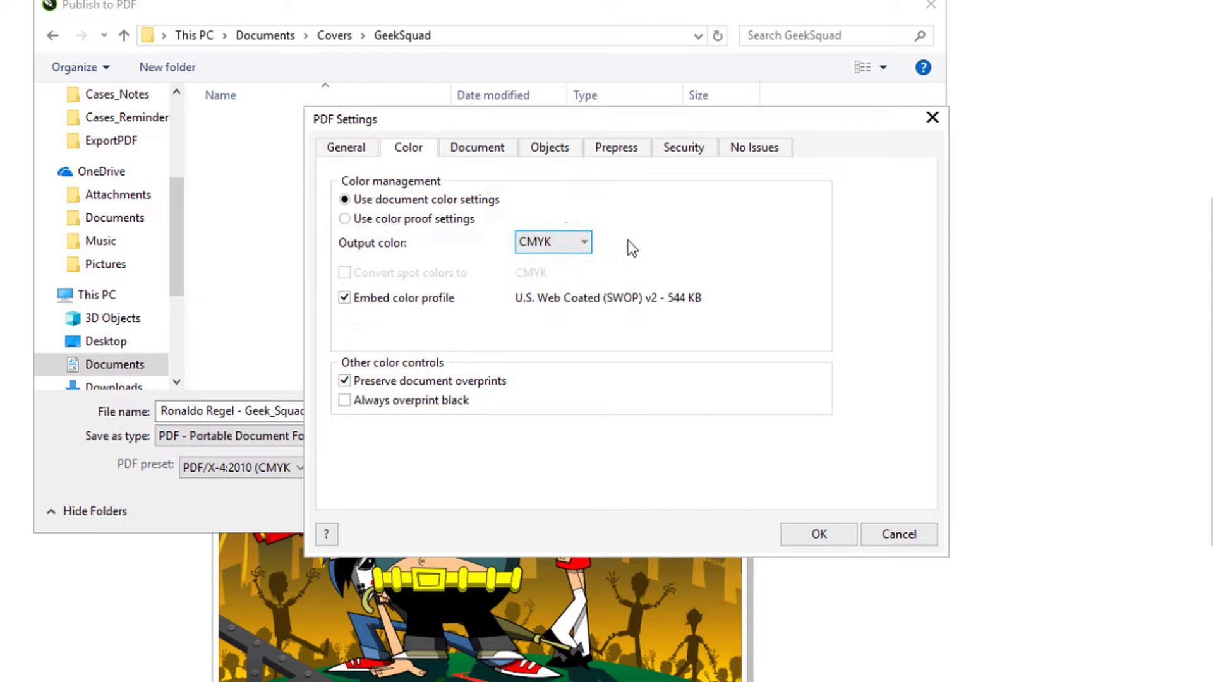
{"action": "left_click", "coordinate": [455, 147]}
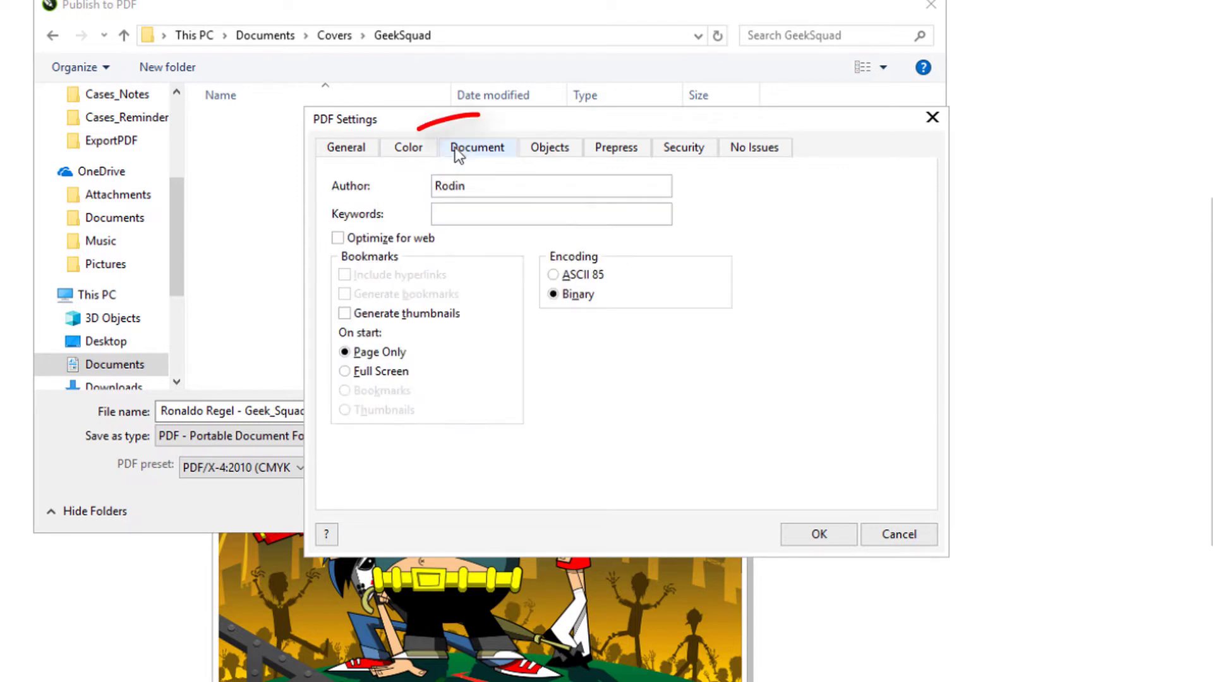
{"action": "left_click", "coordinate": [345, 314]}
Step: Review the Objects, Prepress and Security pages, with permissions unavailable under PDF/X-4
{"action": "left_click", "coordinate": [563, 152]}
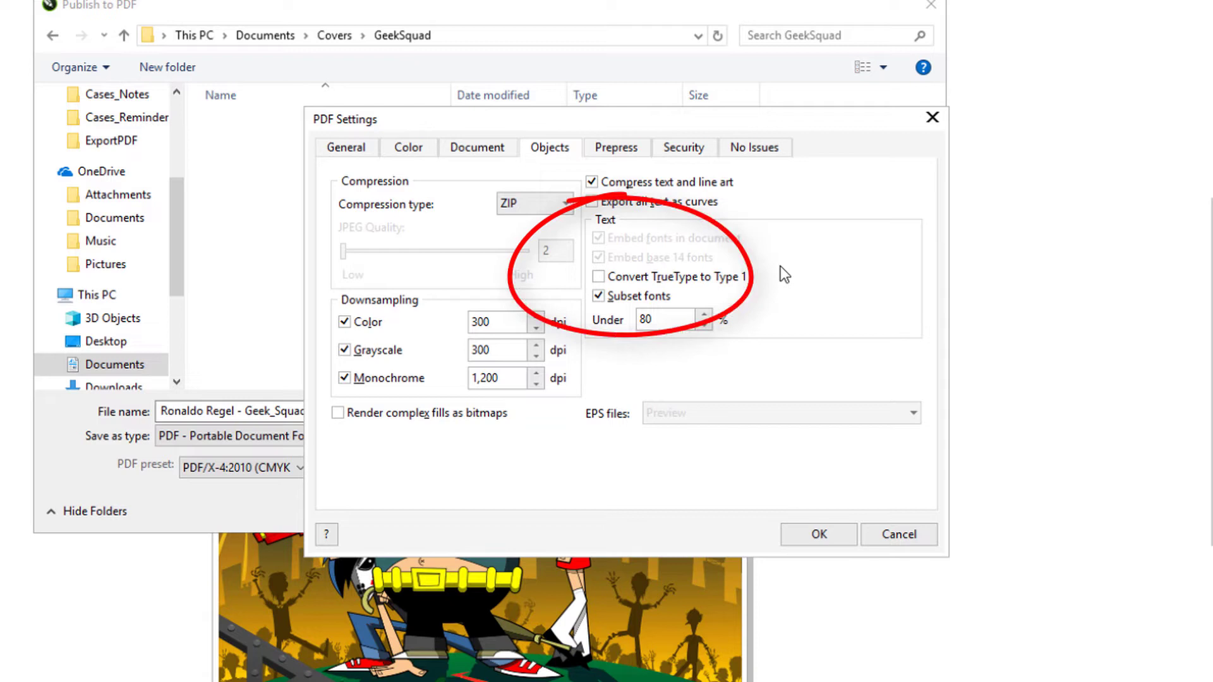
{"action": "left_click", "coordinate": [597, 147]}
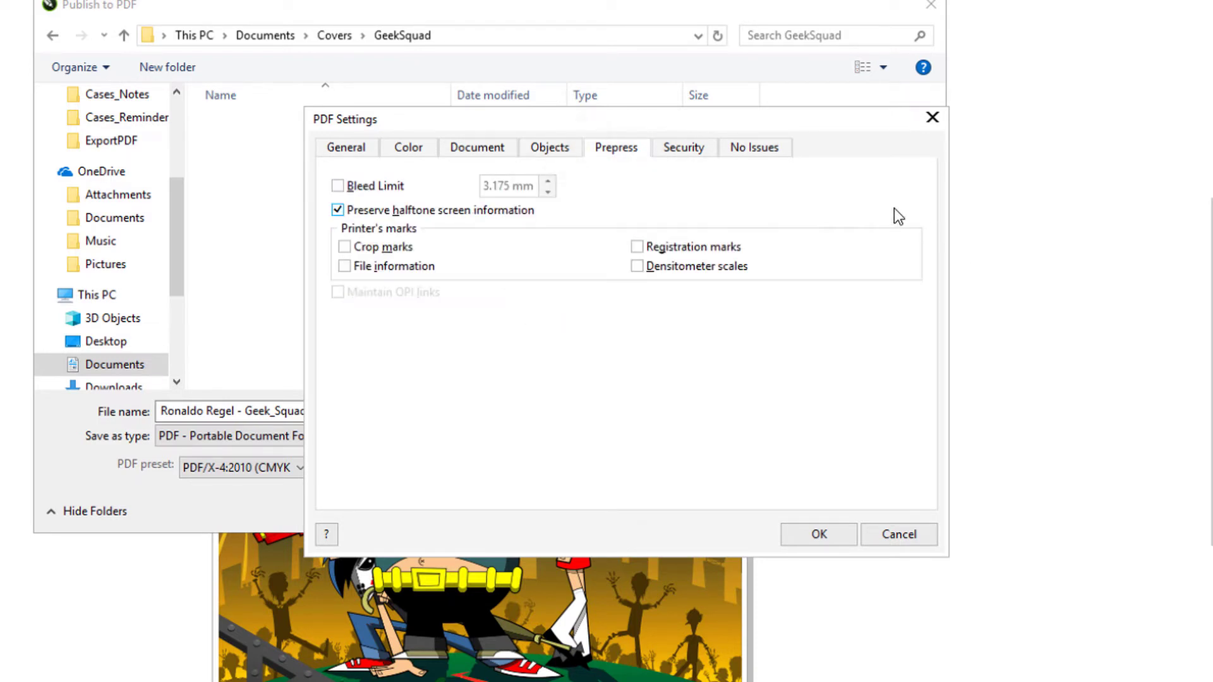
{"action": "left_click", "coordinate": [687, 151]}
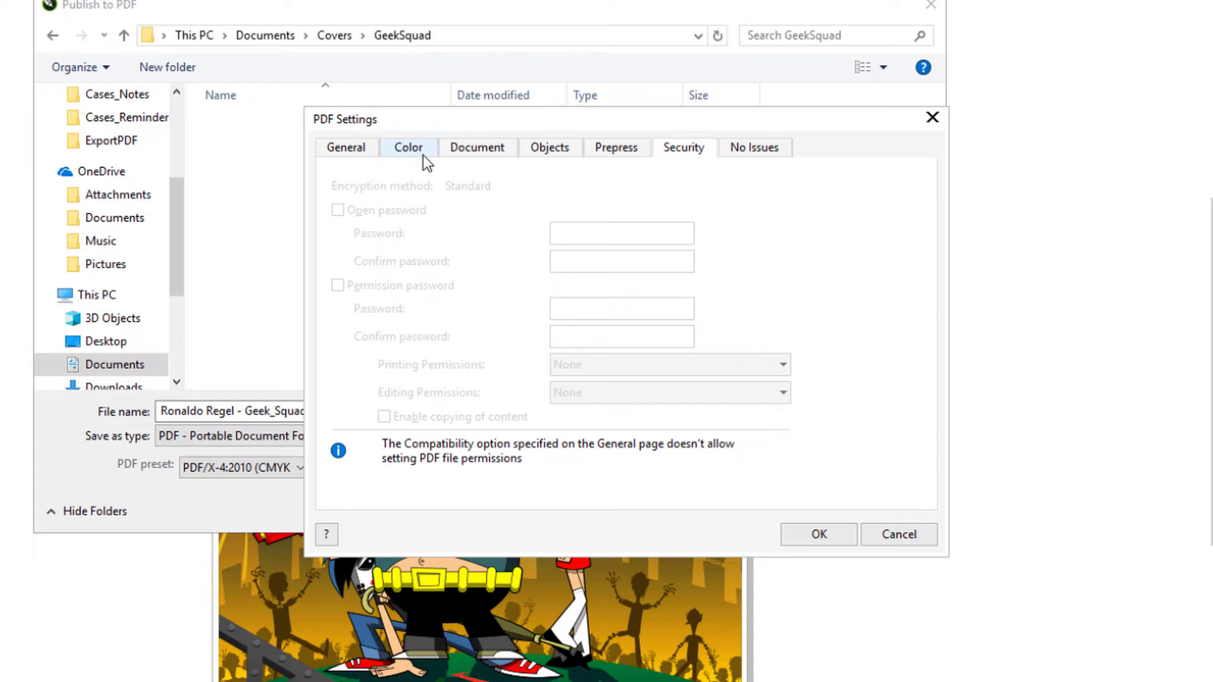
Step: Switch compatibility to Acrobat DC and check the now-available security options
{"action": "left_click", "coordinate": [346, 147]}
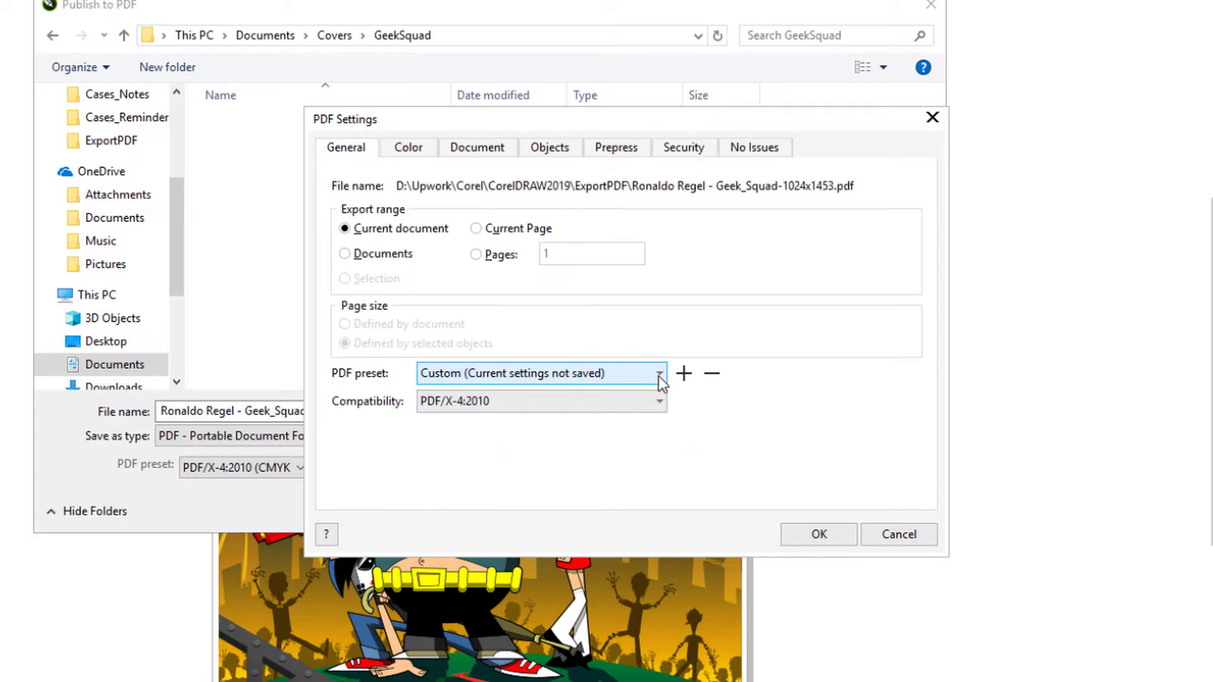
{"action": "left_click", "coordinate": [658, 402]}
{"action": "left_click", "coordinate": [601, 422]}
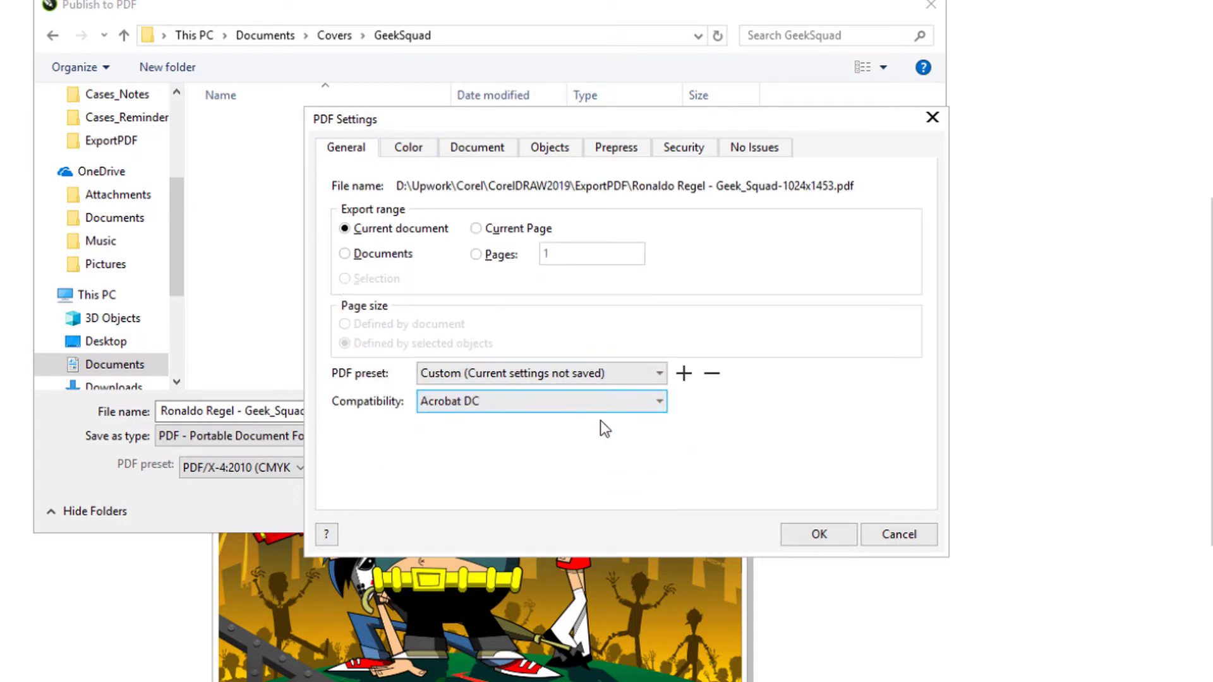
{"action": "left_click", "coordinate": [682, 152]}
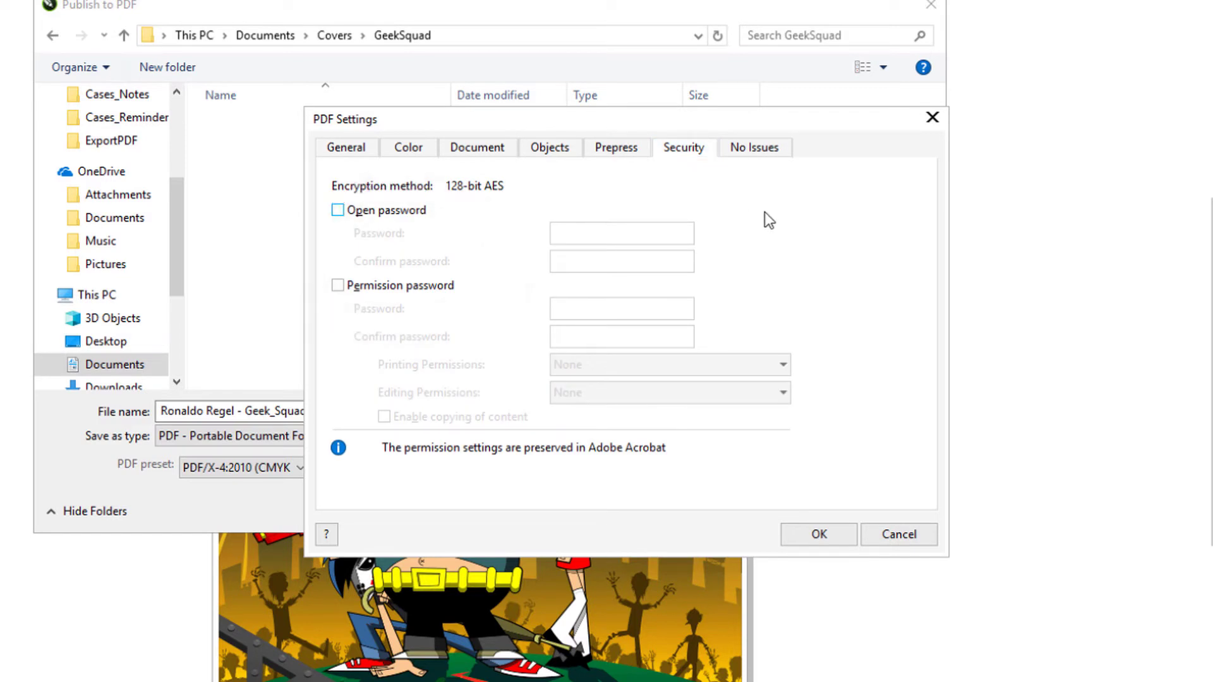
Step: Reselect the PDF/X-4:2010 (CMYK) preset and accept the PDF settings
{"action": "left_click", "coordinate": [346, 146]}
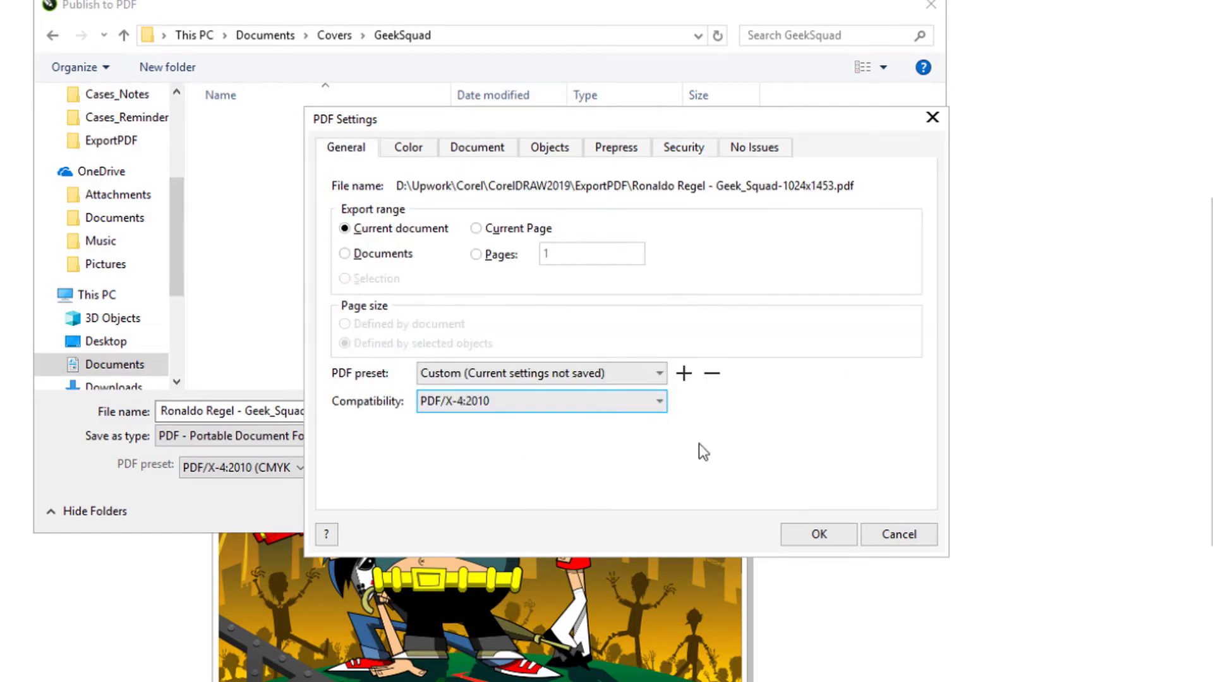
{"action": "left_click", "coordinate": [657, 373]}
{"action": "left_click", "coordinate": [568, 509]}
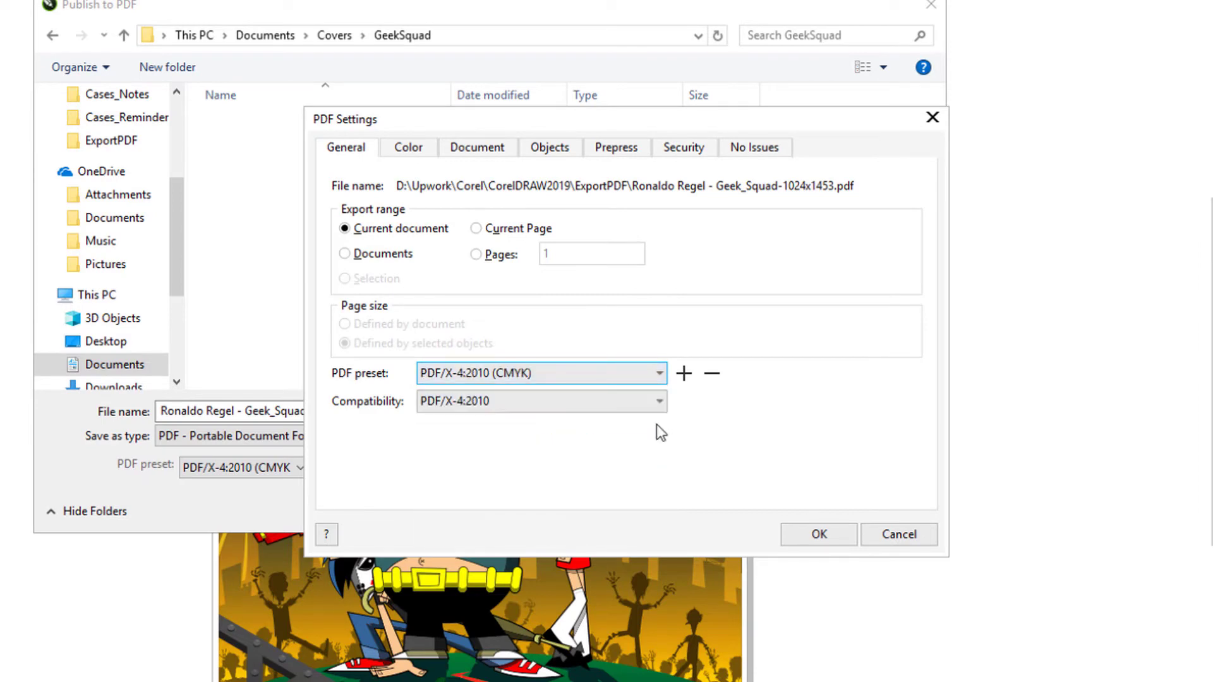
{"action": "left_click", "coordinate": [815, 536]}
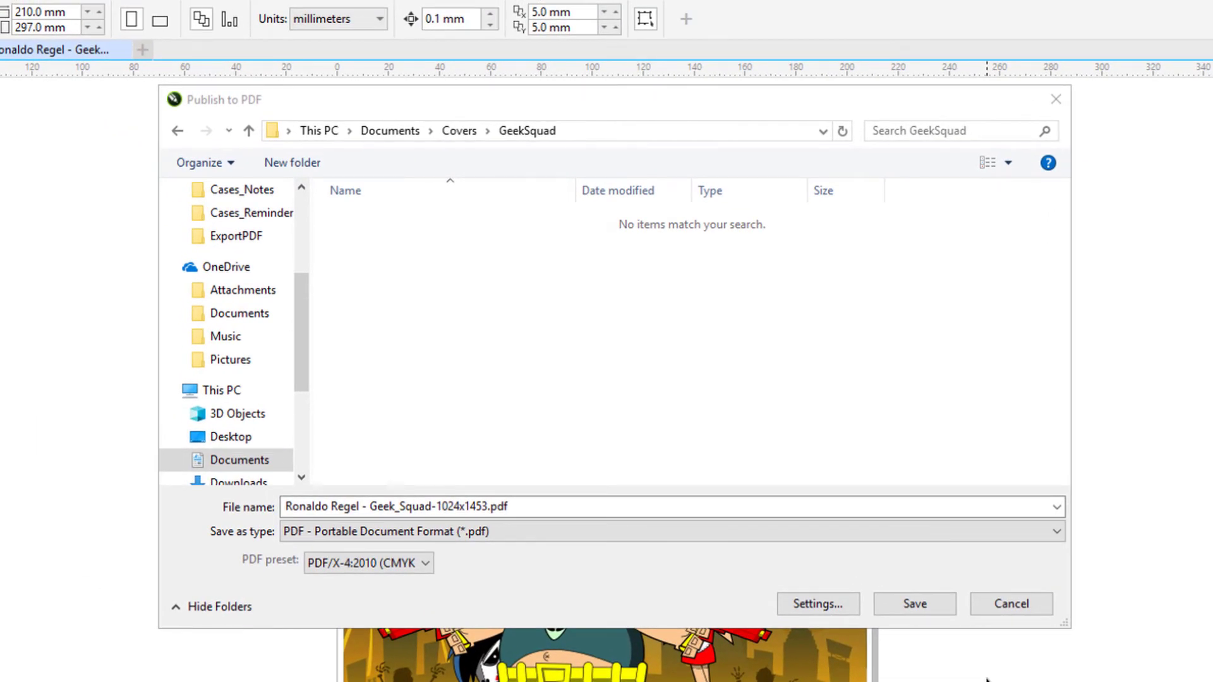
Step: Prefix the output file name with X4_ and save the PDF
{"action": "left_click", "coordinate": [896, 506]}
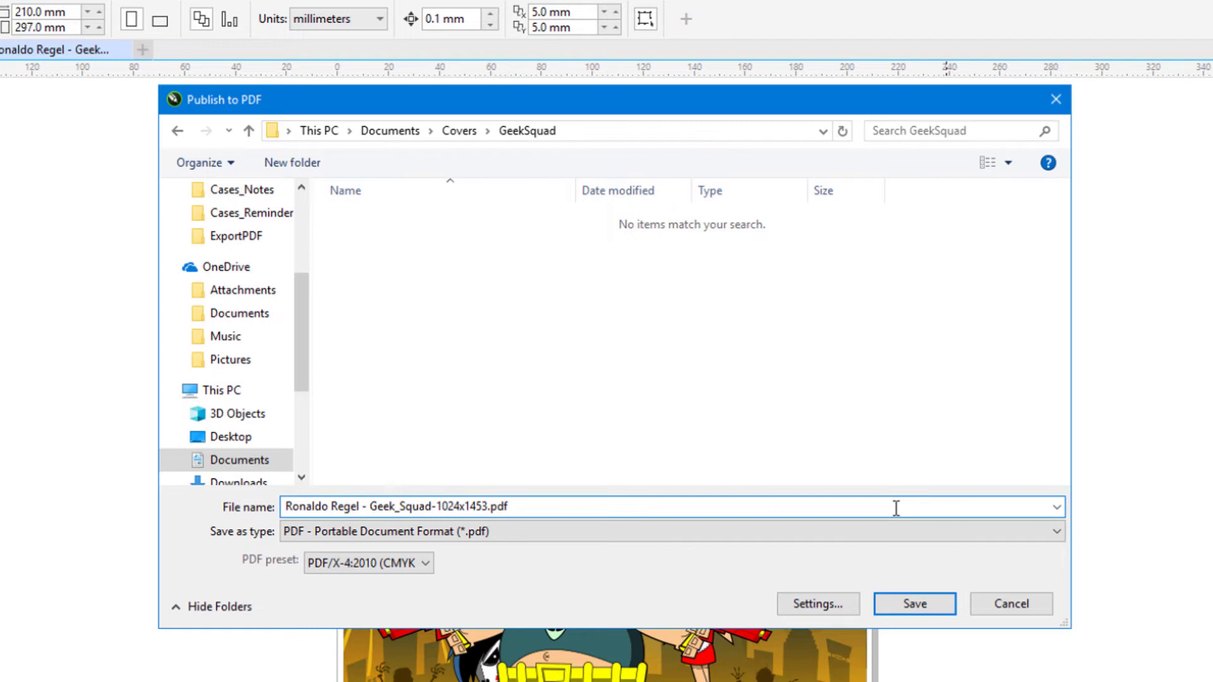
{"action": "key", "text": "Home"}
{"action": "type", "text": "X4"}
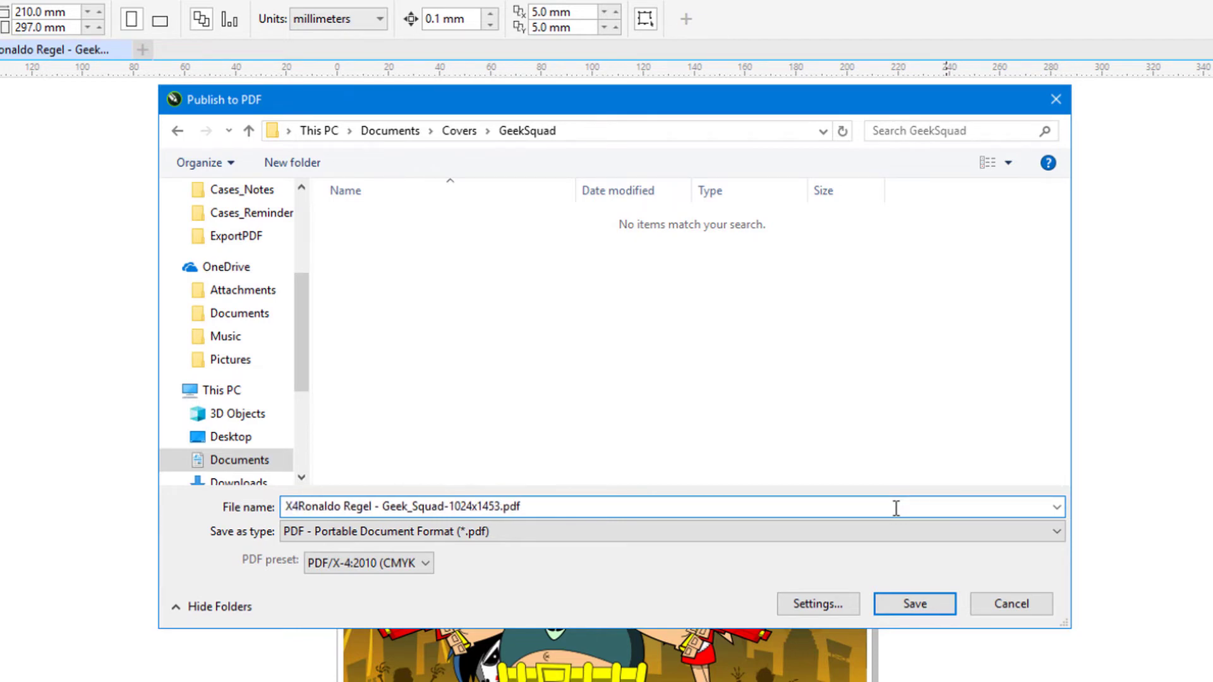
{"action": "type", "text": "_"}
{"action": "left_click", "coordinate": [941, 604]}
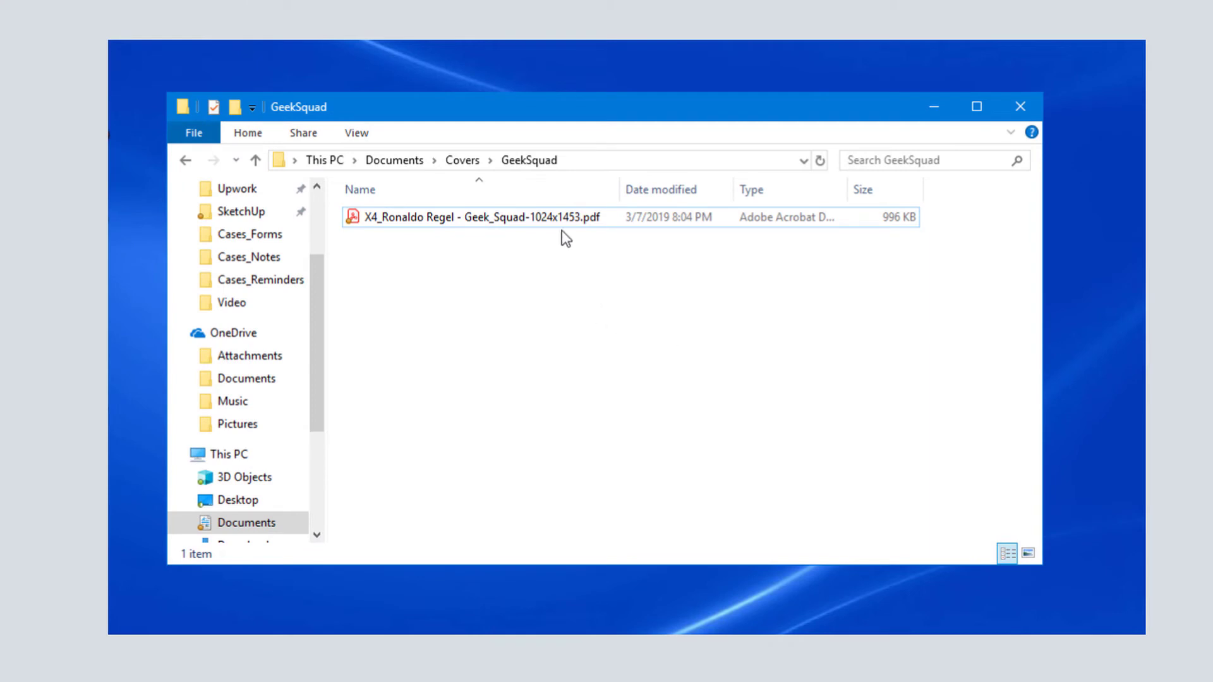
Step: Select the 996 KB X4_ cover PDF in the GeekSquad folder
{"action": "left_click", "coordinate": [564, 218]}
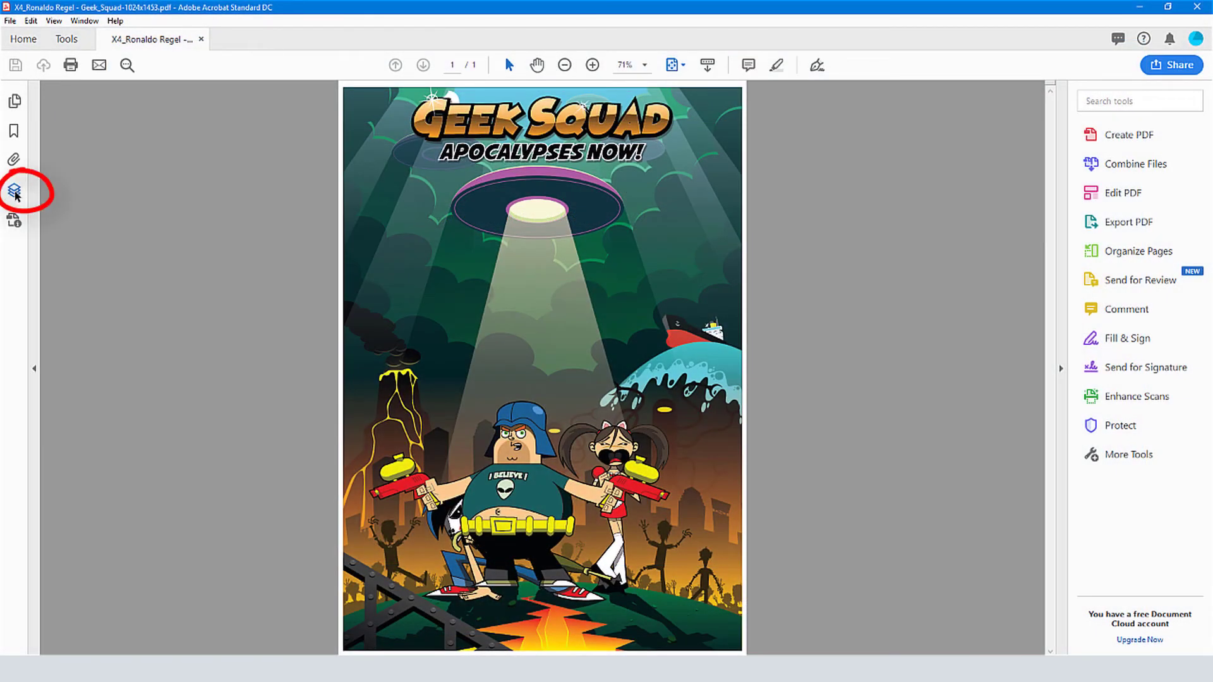
Step: List the PDF's layers and toggle Text, Background and Characters off and back on
{"action": "left_click", "coordinate": [15, 191]}
{"action": "left_click", "coordinate": [38, 165]}
{"action": "left_click", "coordinate": [38, 186]}
{"action": "left_click", "coordinate": [39, 145]}
{"action": "left_click", "coordinate": [38, 145]}
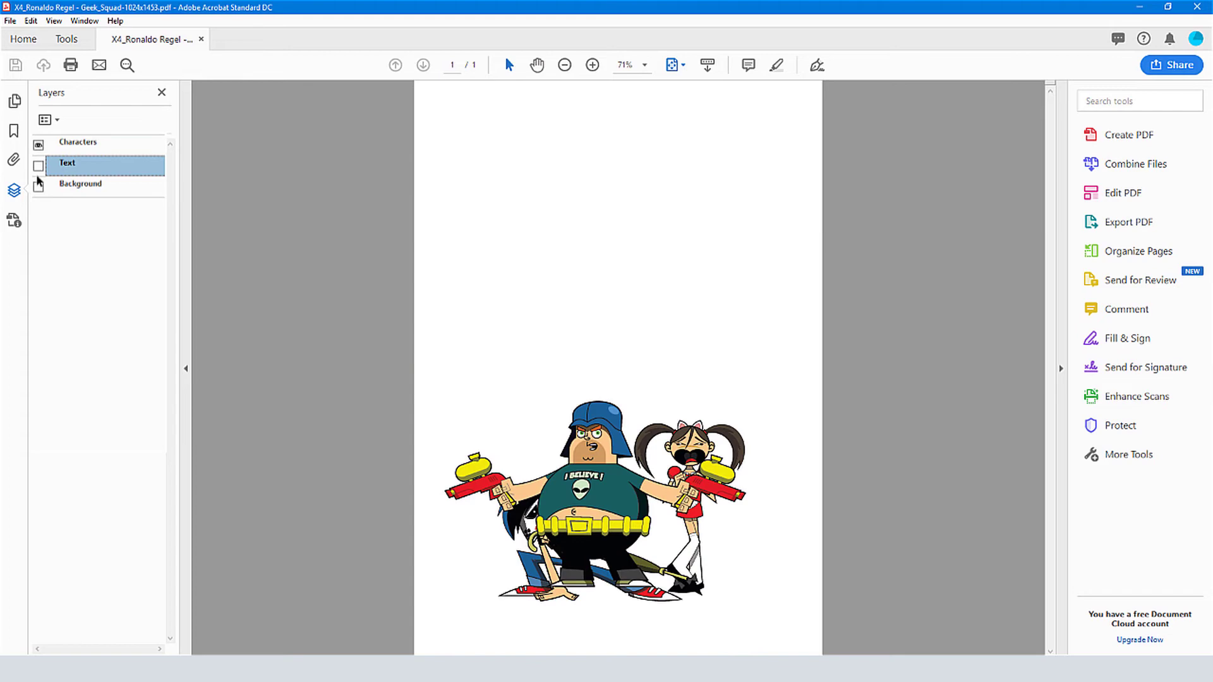
{"action": "left_click", "coordinate": [38, 165]}
{"action": "left_click", "coordinate": [38, 187]}
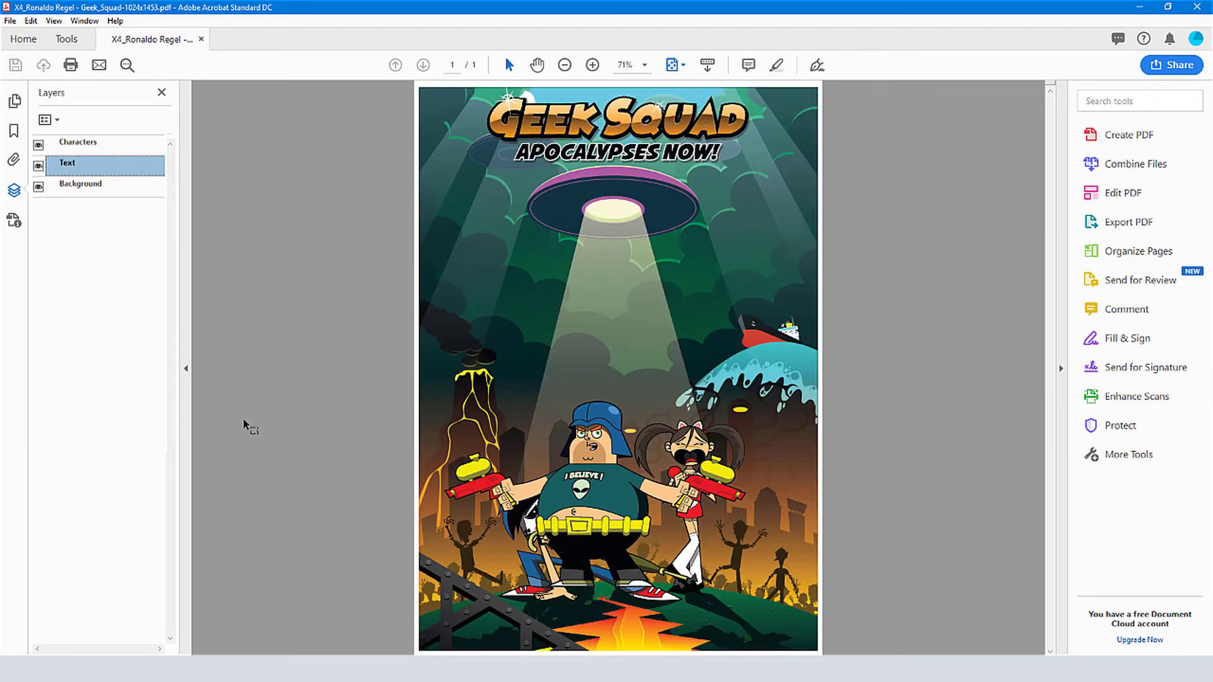
Step: Zoom the X4_ PDF to 400% and pan across the artwork
{"action": "left_click", "coordinate": [645, 65]}
{"action": "left_click", "coordinate": [663, 247]}
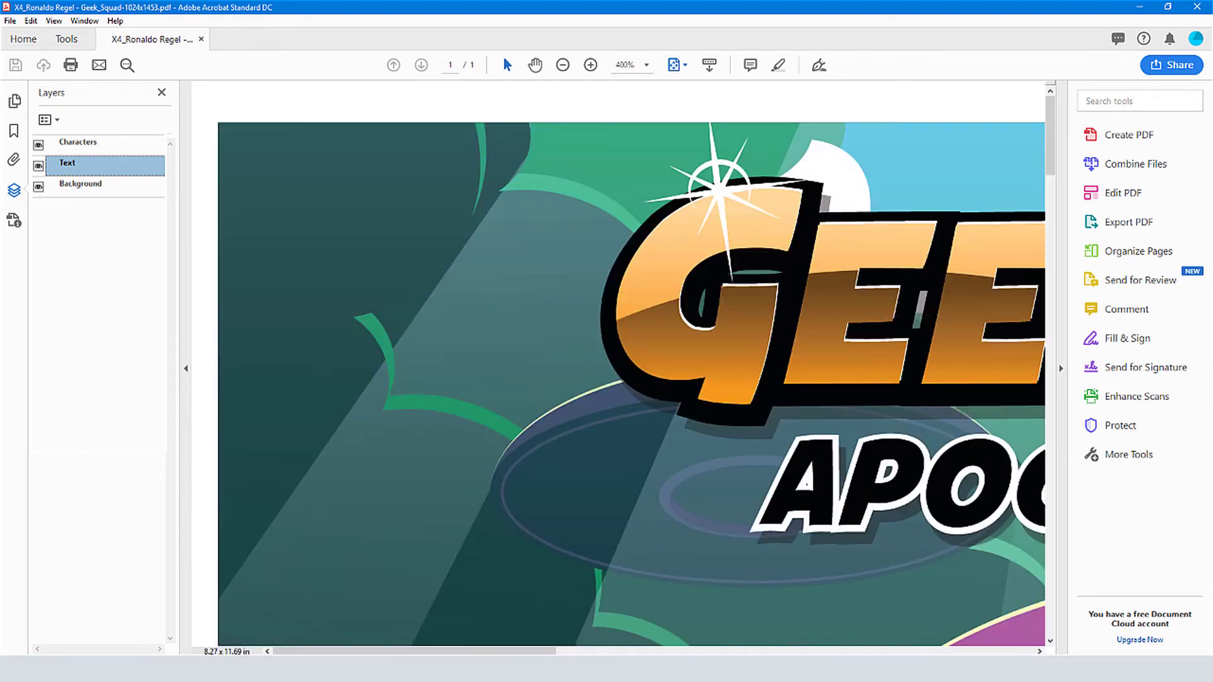
{"action": "scroll", "coordinate": [618, 366], "scroll_direction": "right", "scroll_amount": 10}
{"action": "left_click_drag", "start_coordinate": [1050, 168], "coordinate": [1059, 288]}
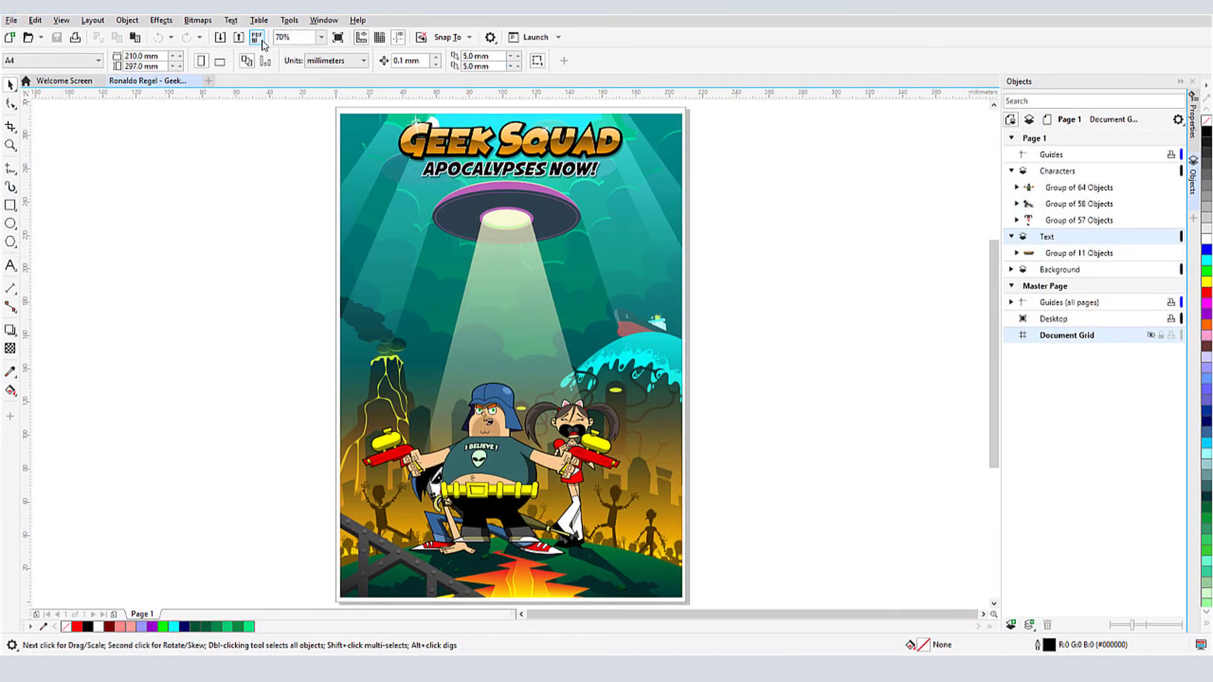
Step: Republish the cover with the PDF/X-3:2002 preset and save the X3_ PDF
{"action": "left_click", "coordinate": [260, 39]}
{"action": "left_click", "coordinate": [395, 417]}
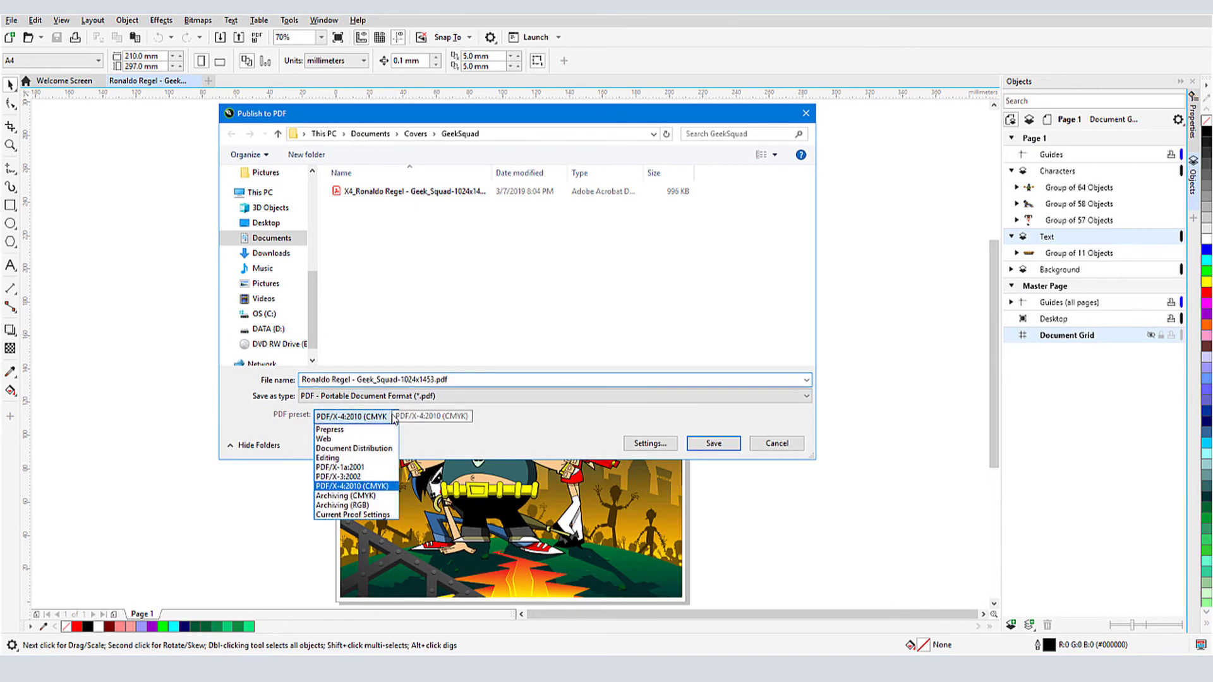
{"action": "left_click", "coordinate": [368, 477]}
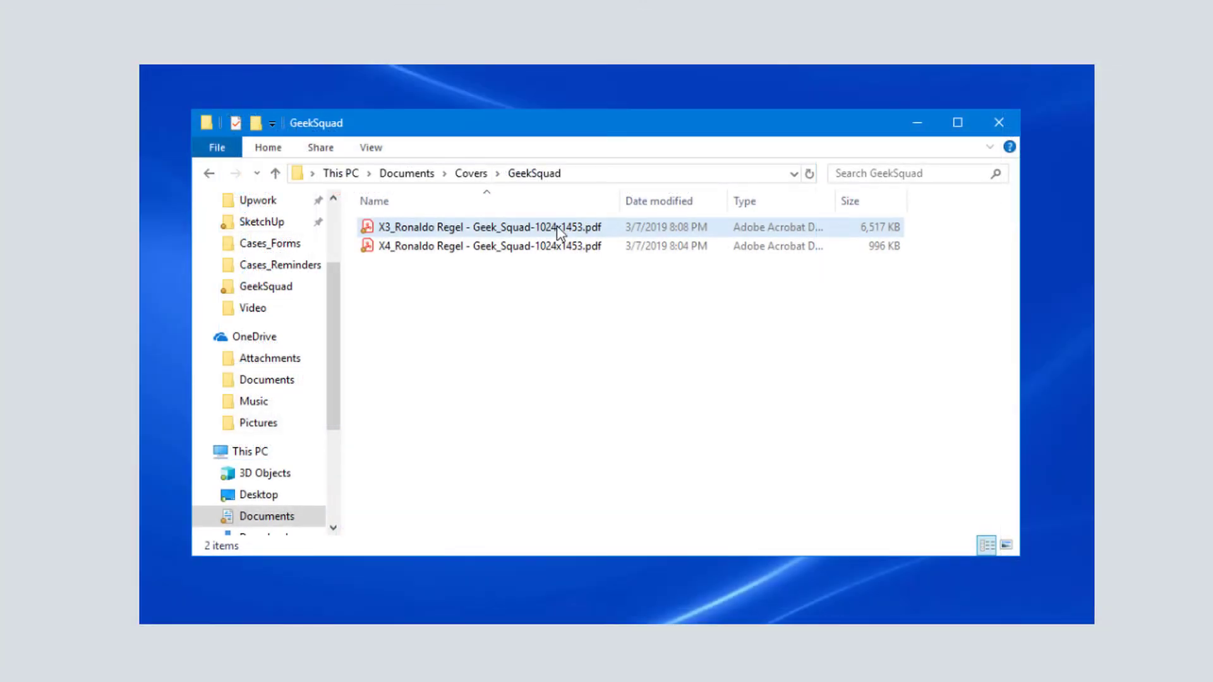
{"action": "left_click", "coordinate": [559, 231]}
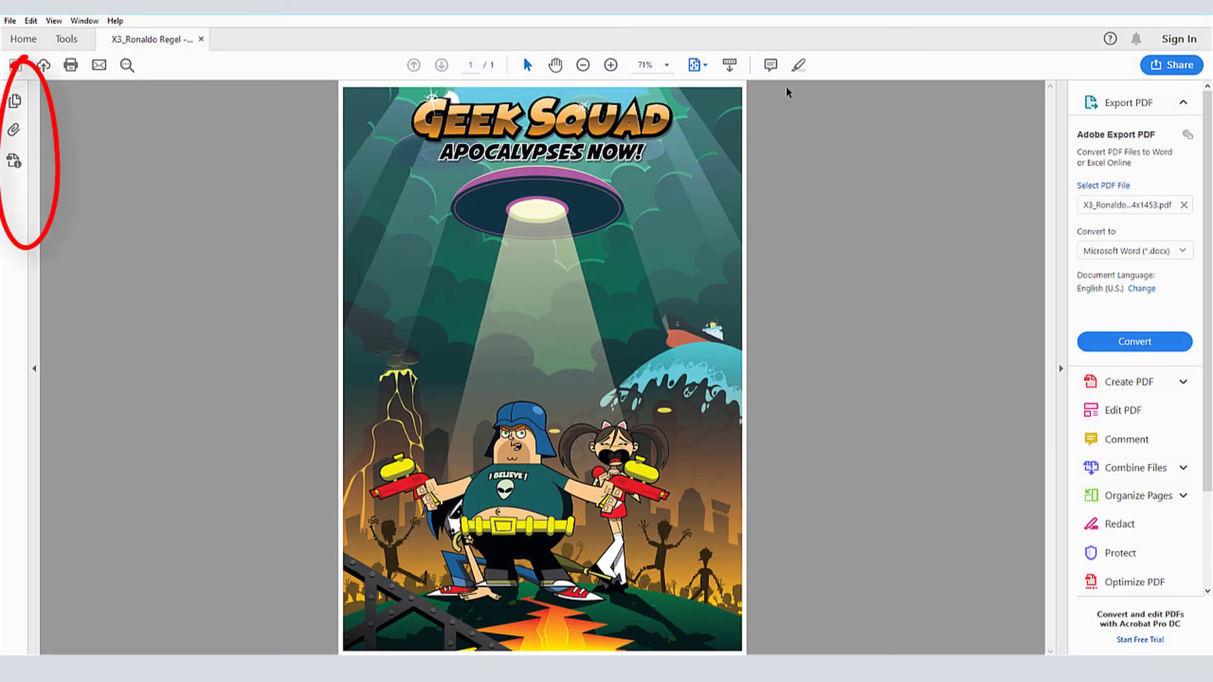
{"action": "left_click", "coordinate": [666, 65]}
{"action": "left_click", "coordinate": [702, 228]}
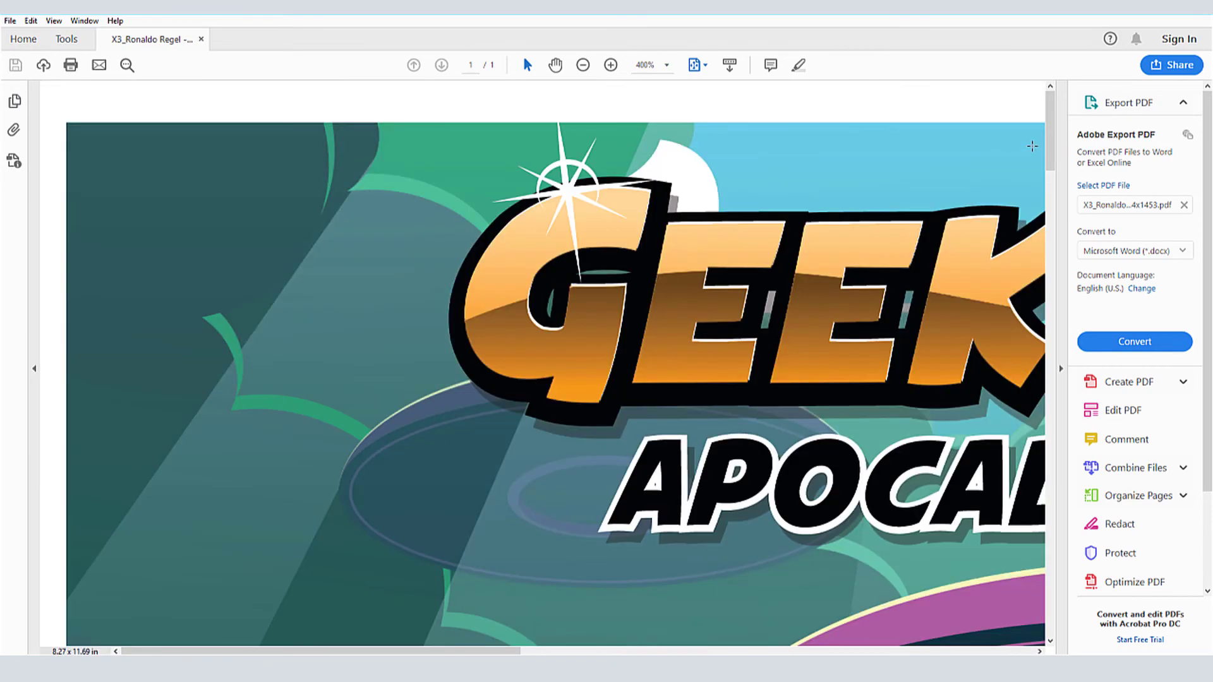
{"action": "scroll", "coordinate": [1055, 268], "scroll_direction": "down", "scroll_amount": 10}
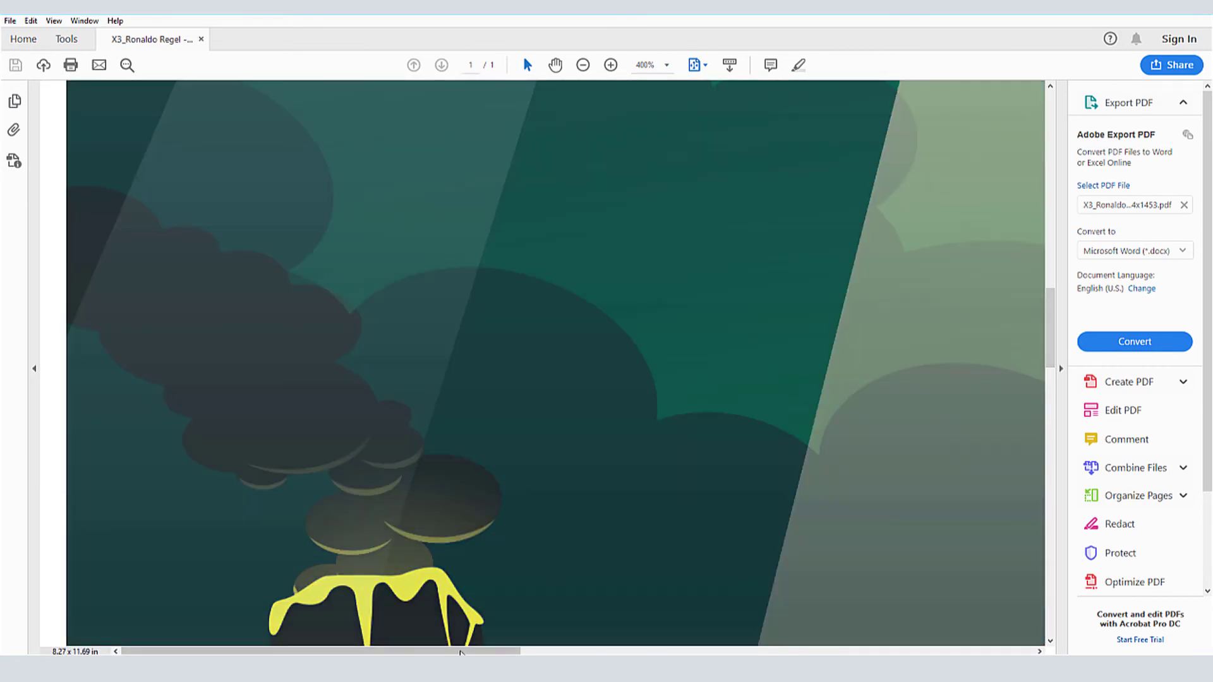
{"action": "left_click_drag", "start_coordinate": [467, 650], "coordinate": [723, 650]}
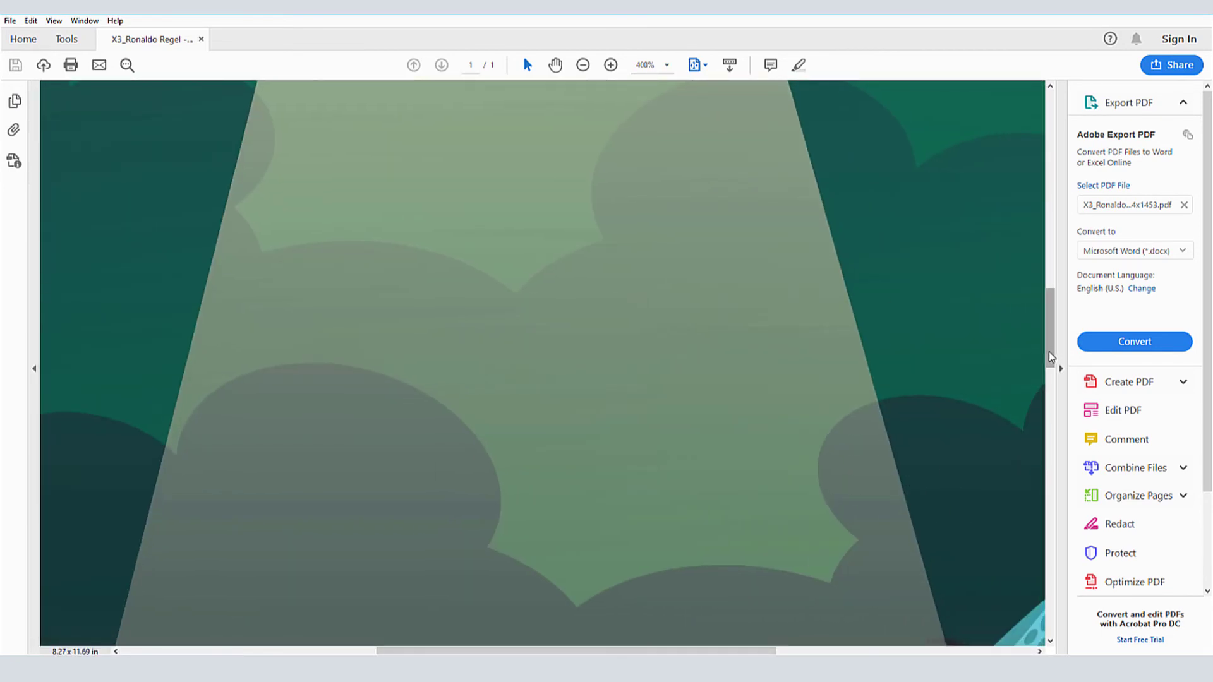
{"action": "left_click_drag", "start_coordinate": [1050, 354], "coordinate": [1048, 292]}
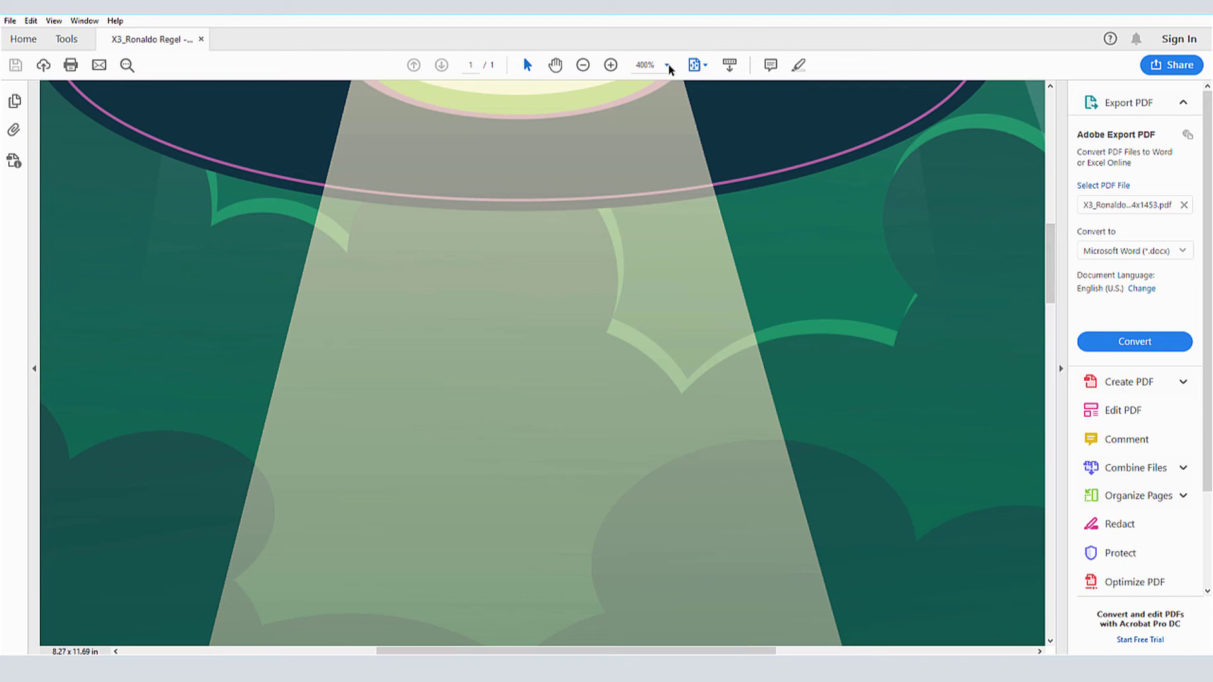
{"action": "left_click", "coordinate": [697, 65]}
{"action": "left_click", "coordinate": [739, 105]}
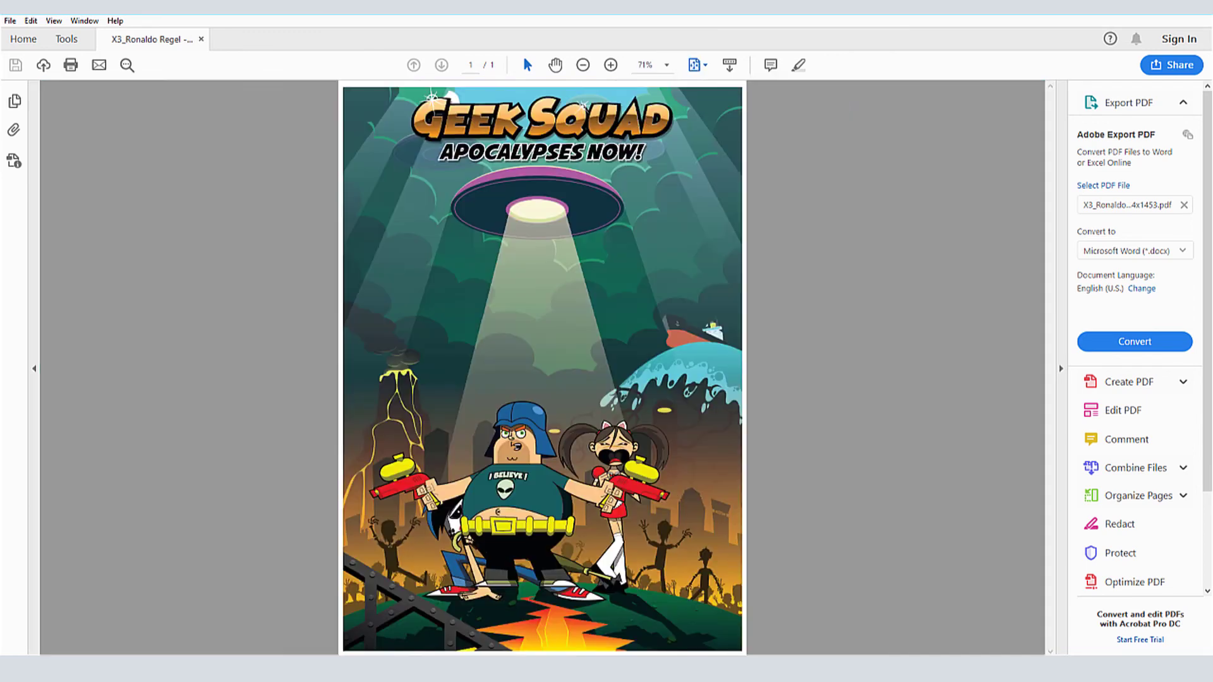